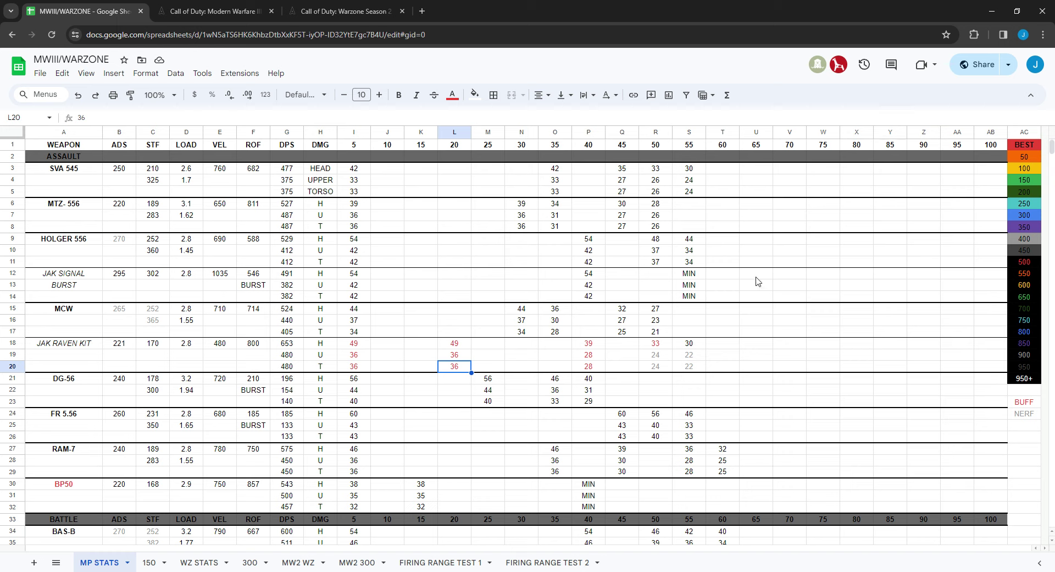
Review the weapon stats on the MP STATS sheet from the assault section down to the pistols.
scroll(376, 437, "down", 1)
scroll(378, 437, "down", 20)
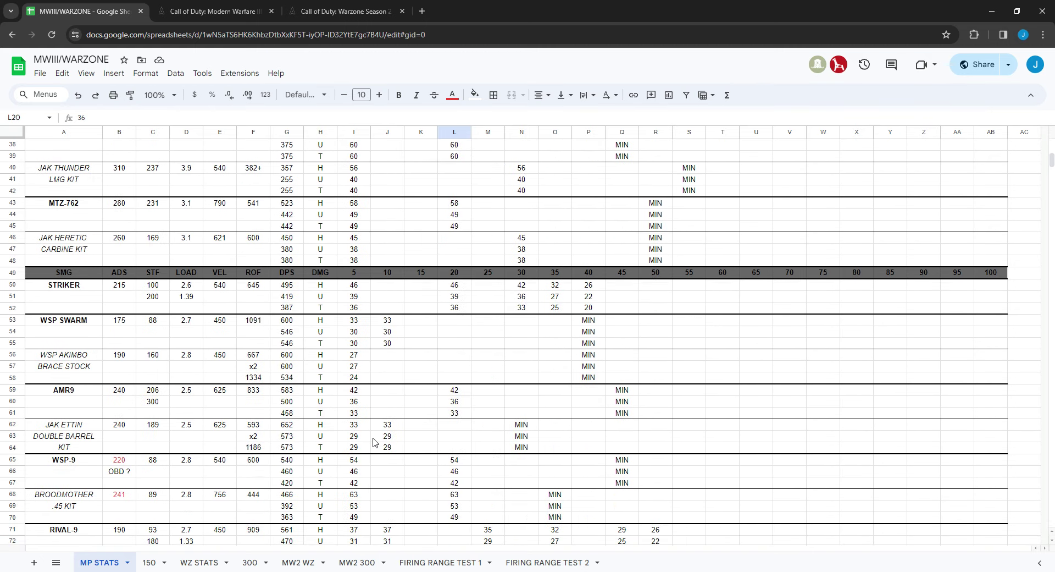
scroll(354, 452, "down", 5)
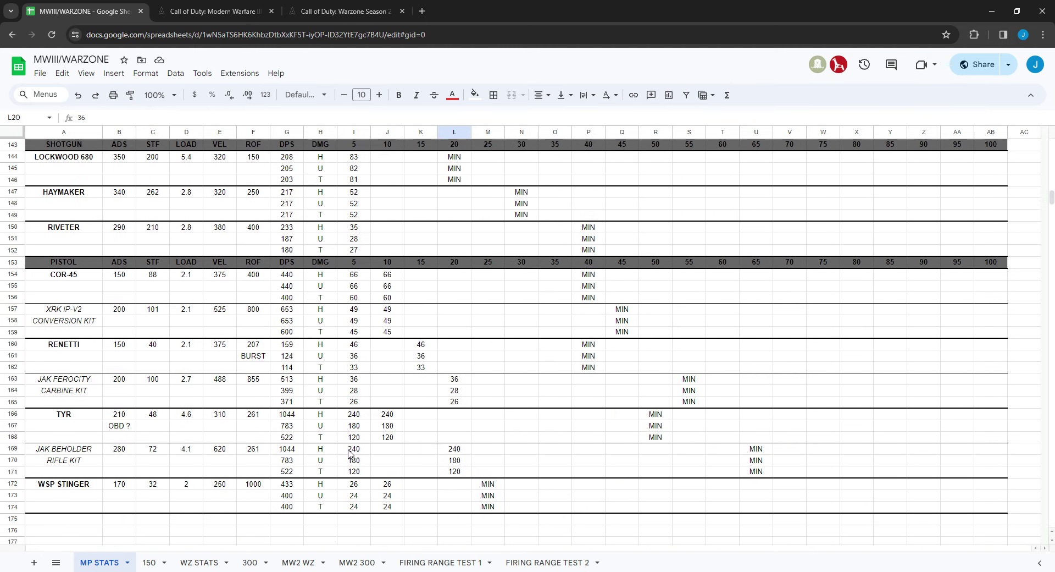
scroll(352, 451, "up", 11)
scroll(350, 449, "up", 18)
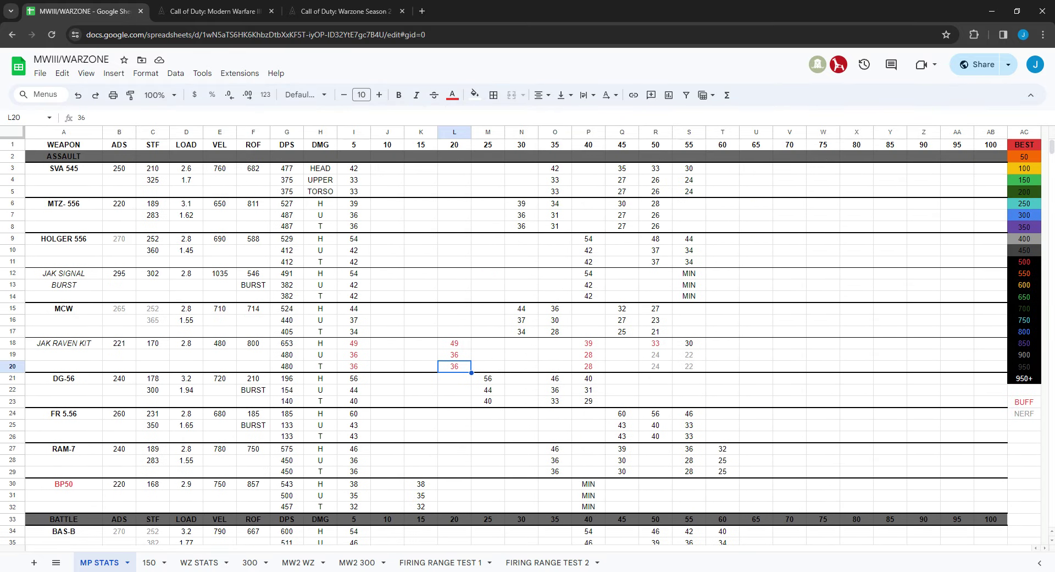
Open the 150 sheet and examine the colour-coded values of the assault, battle and SMG sections.
left_click(149, 563)
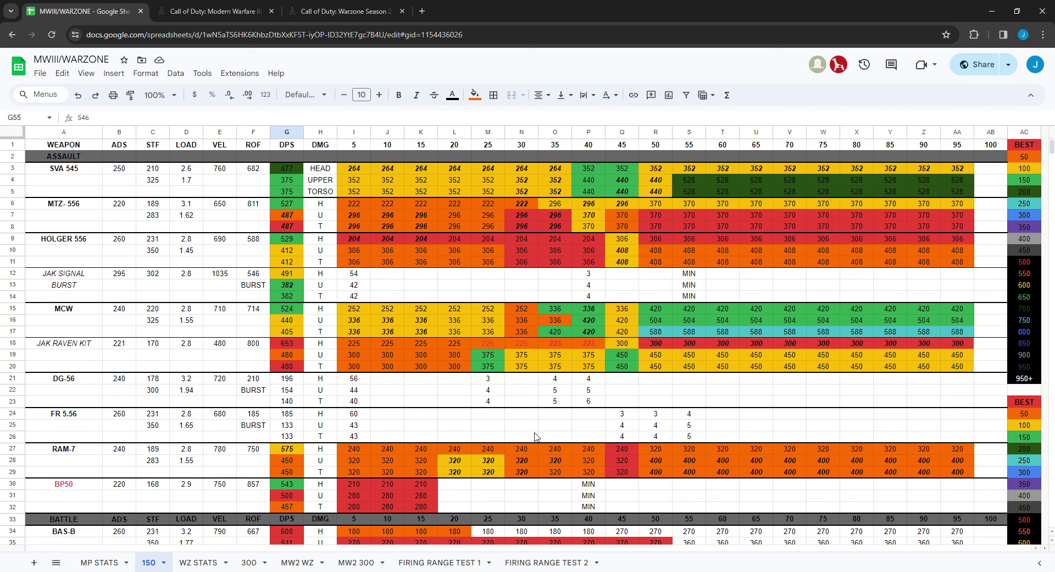
scroll(541, 435, "down", 2)
scroll(543, 435, "down", 4)
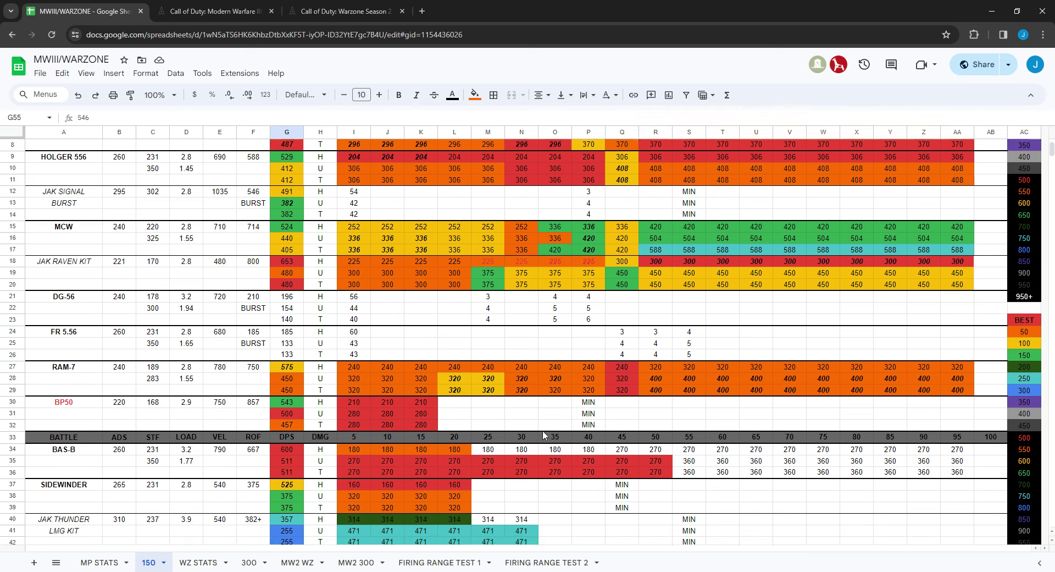
scroll(546, 433, "up", 5)
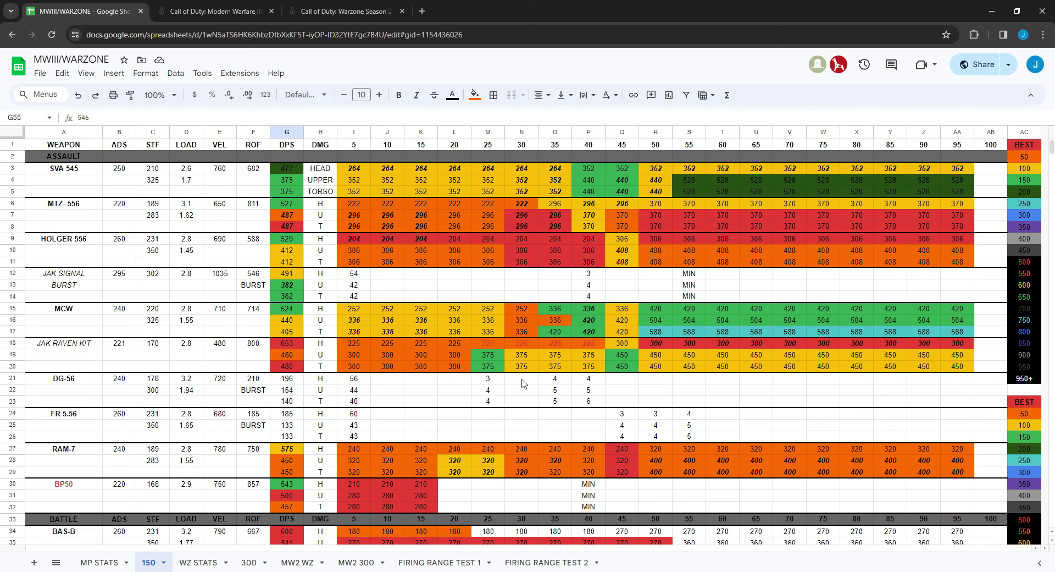
scroll(522, 383, "down", 6)
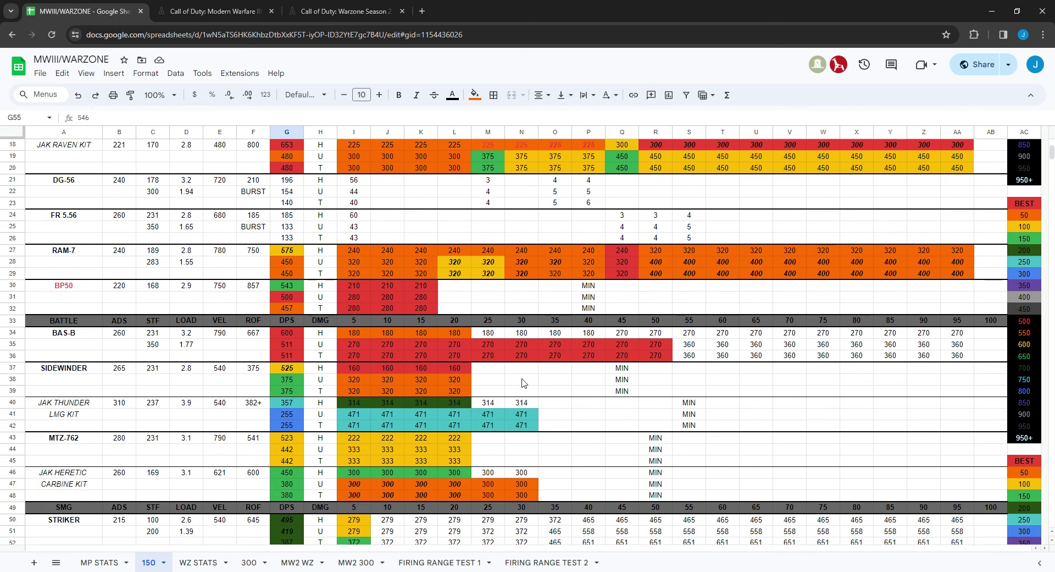
scroll(564, 418, "down", 2)
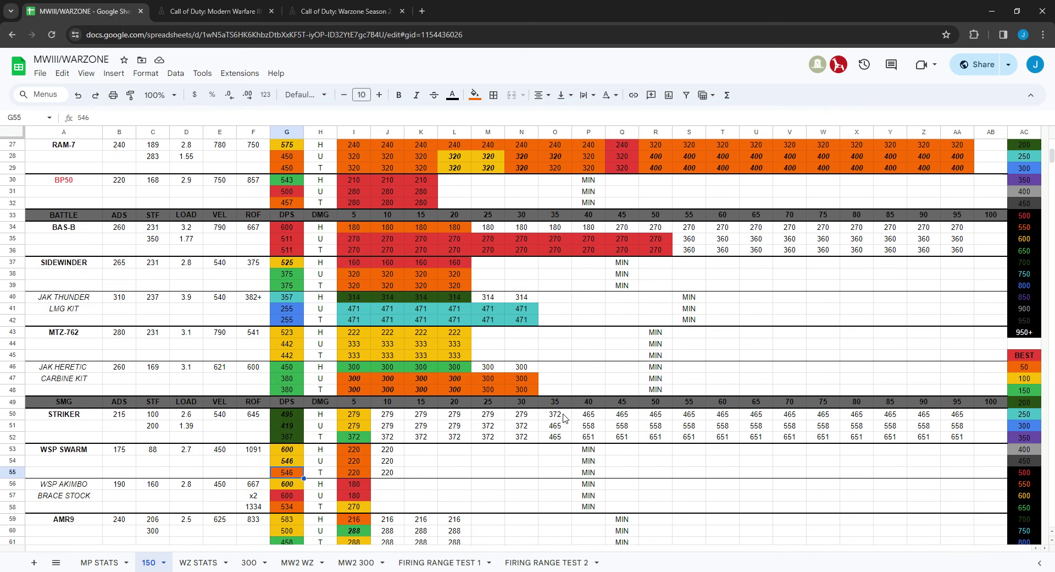
scroll(563, 418, "down", 5)
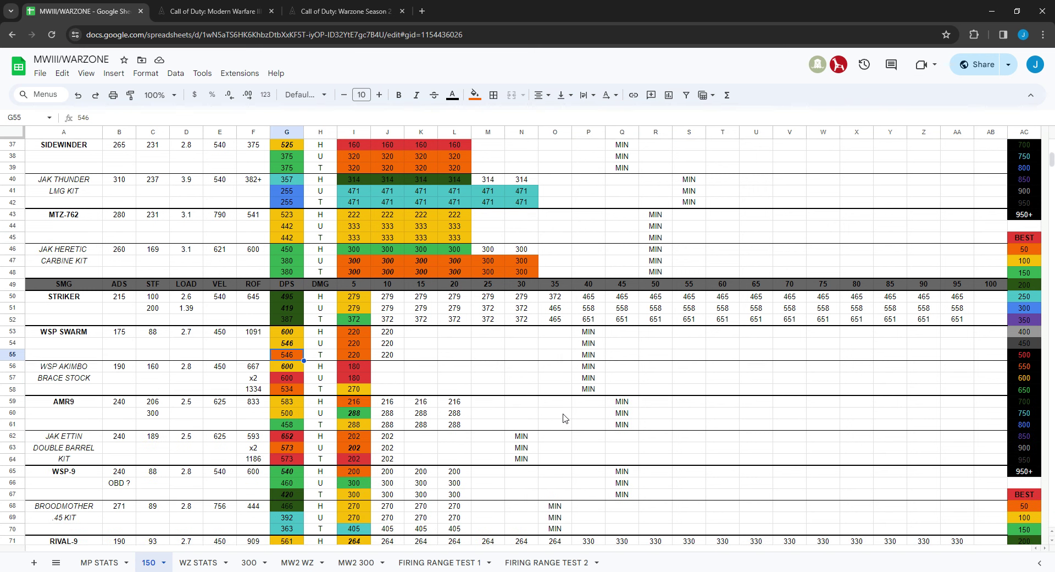
scroll(563, 418, "down", 3)
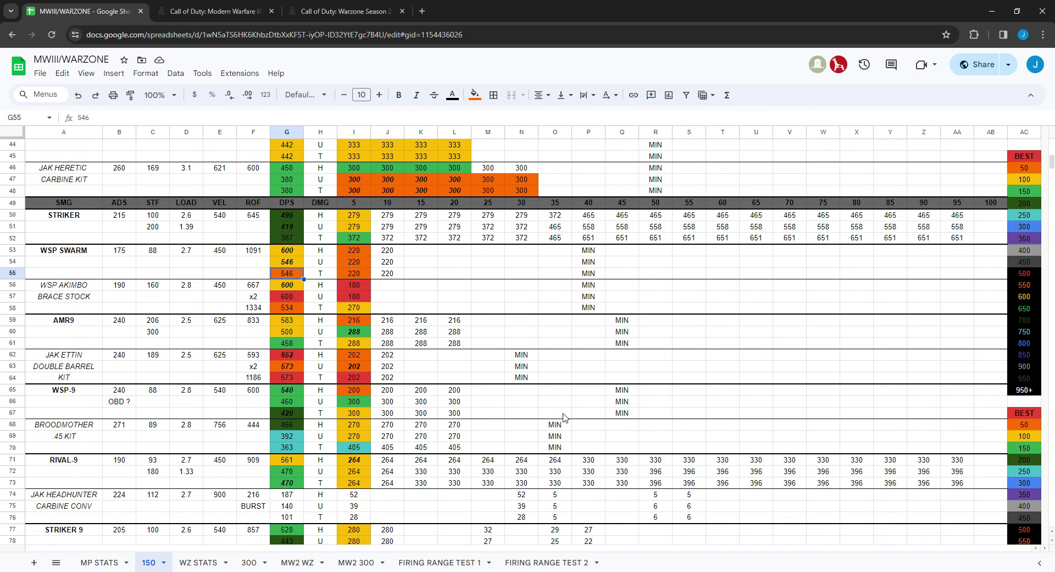
scroll(563, 418, "down", 1)
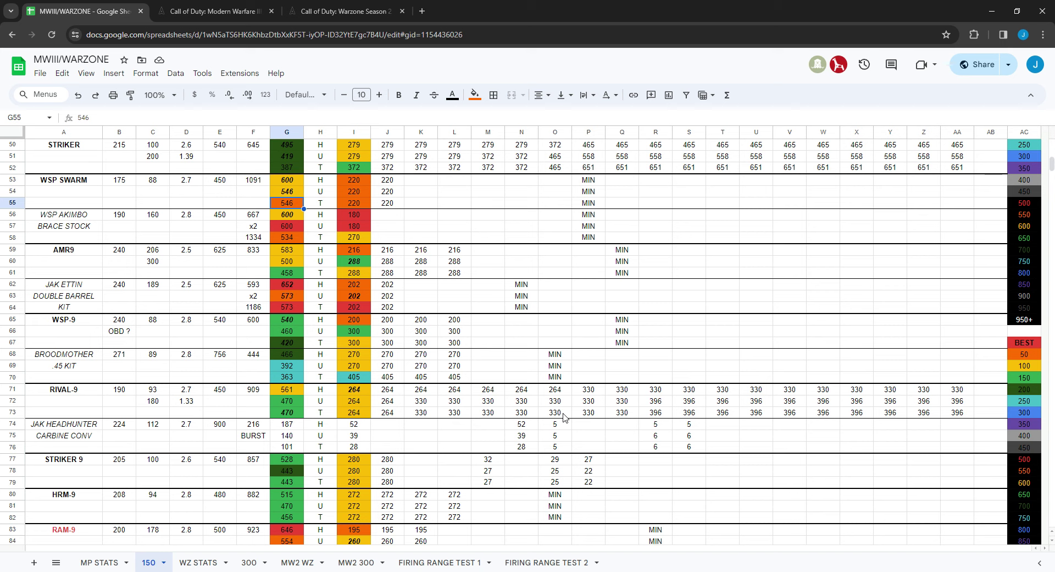
scroll(569, 412, "down", 1)
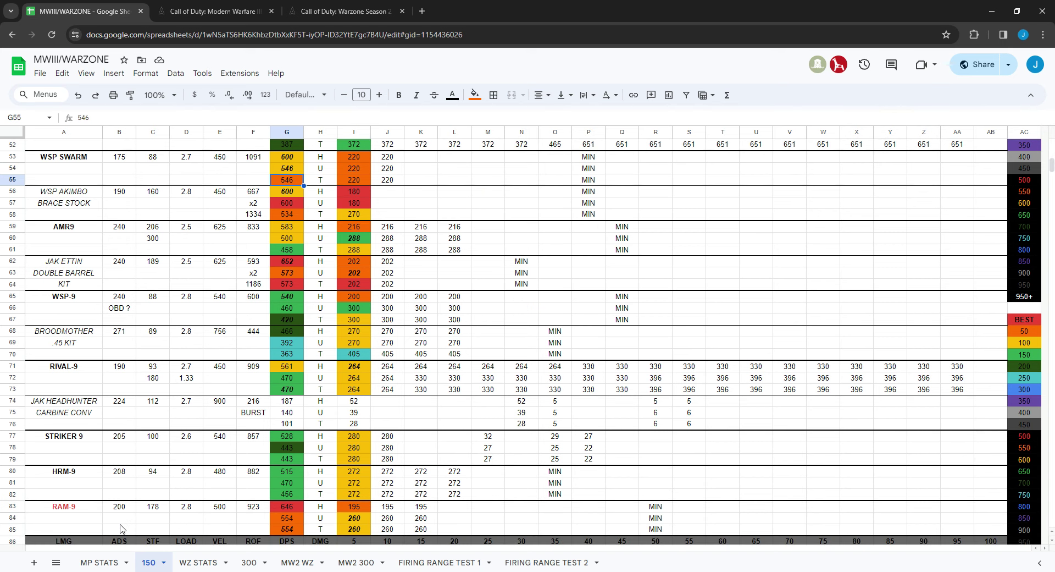
Compare the DPS and close-range values of the SMGs from the STRIKER to the RAM-9.
scroll(141, 533, "up", 1)
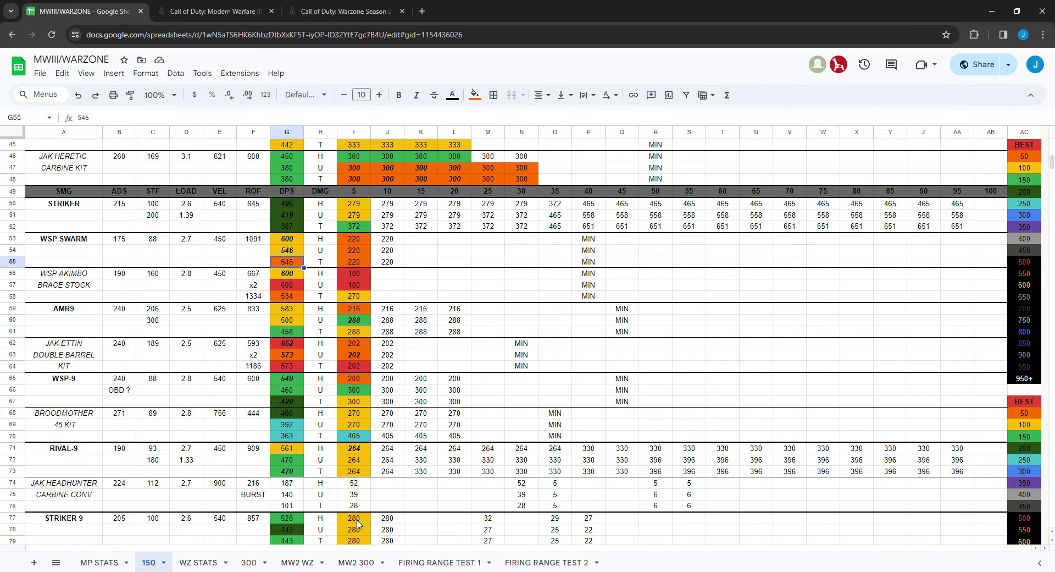
scroll(358, 523, "down", 1)
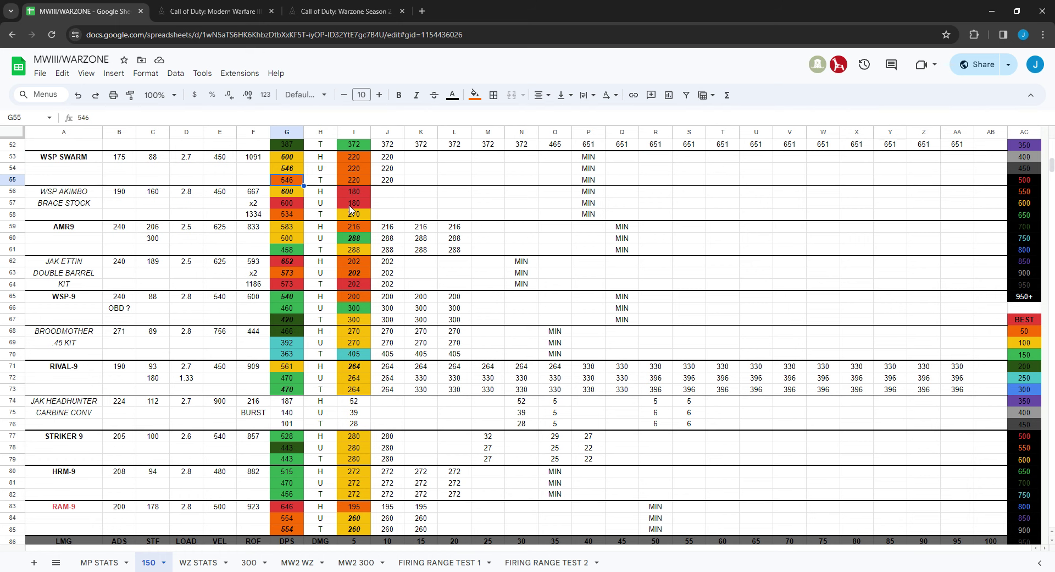
scroll(350, 209, "up", 1)
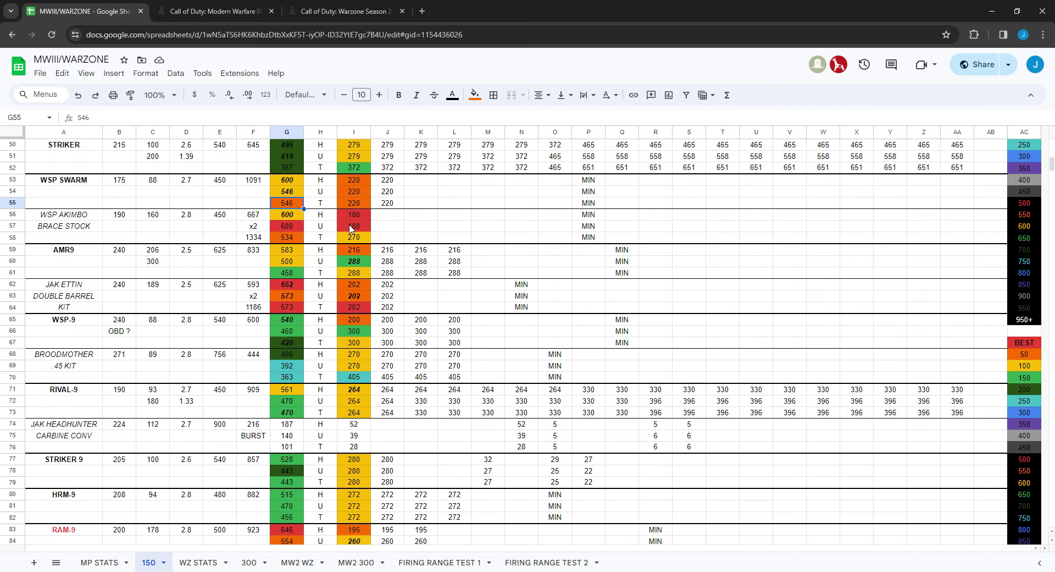
scroll(357, 478, "down", 2)
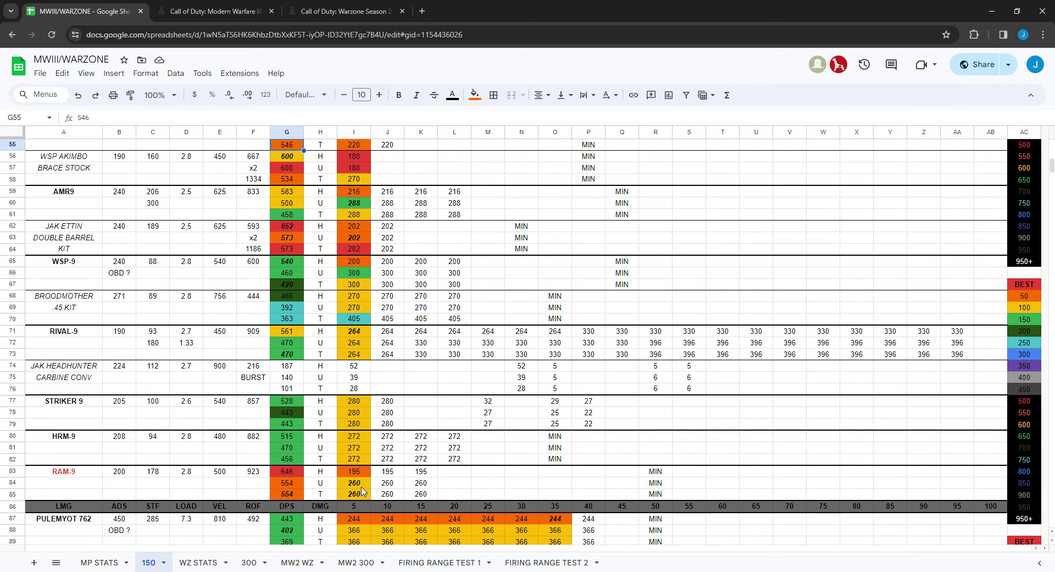
scroll(420, 491, "up", 1)
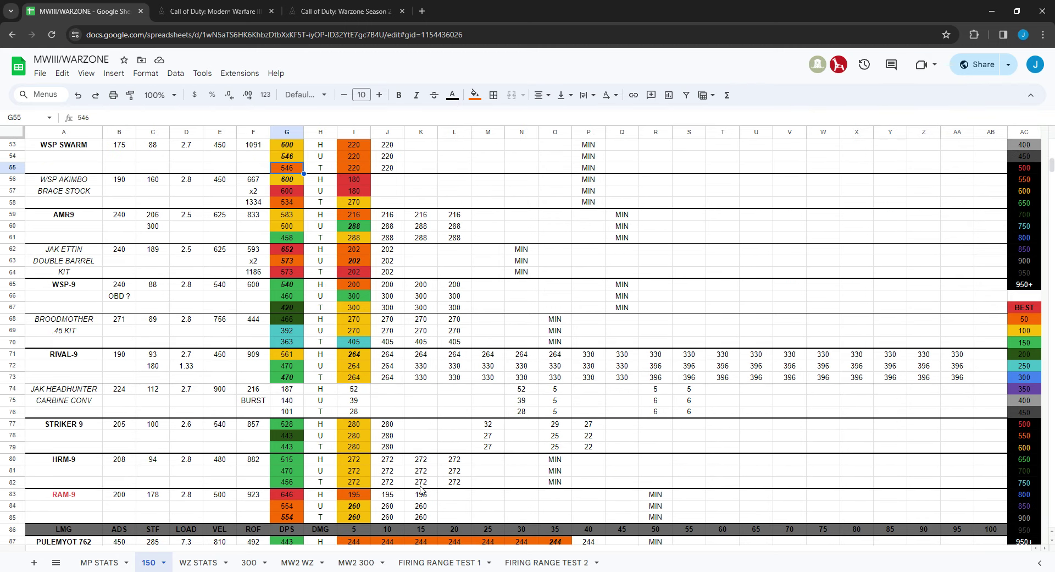
scroll(421, 490, "up", 1)
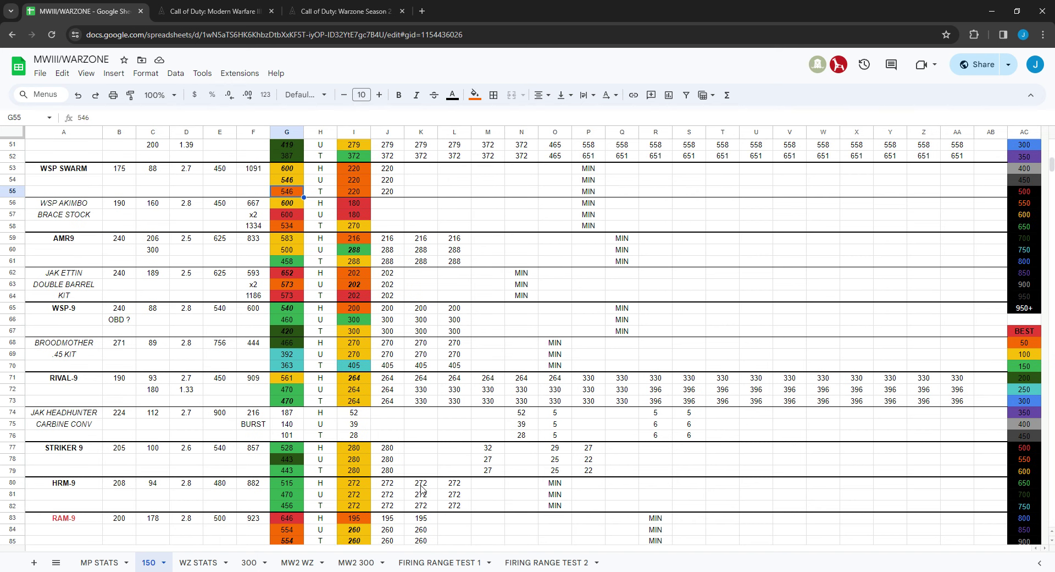
scroll(421, 488, "up", 1)
scroll(420, 490, "down", 2)
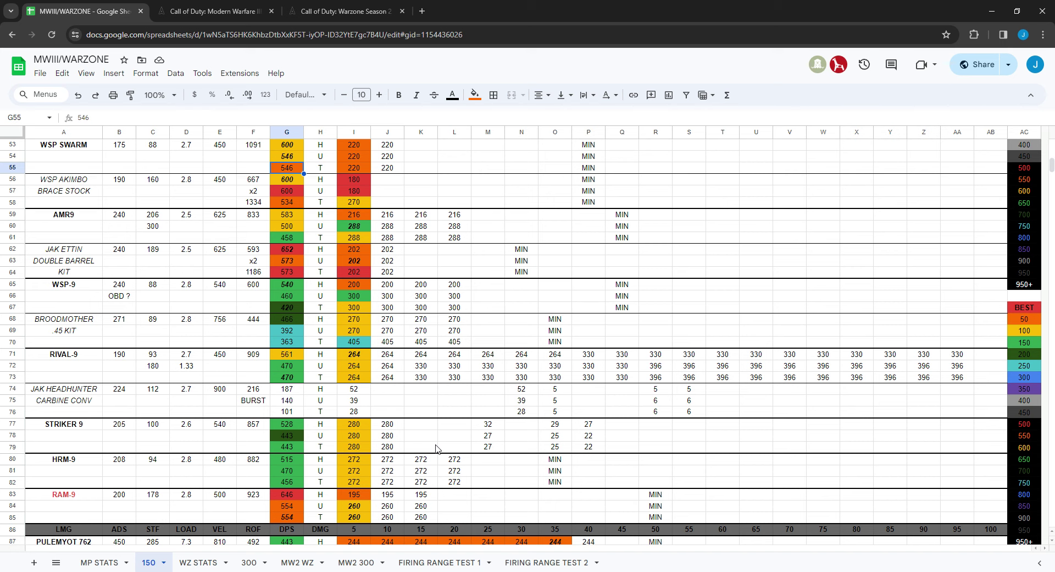
scroll(438, 448, "down", 1)
scroll(437, 442, "up", 3)
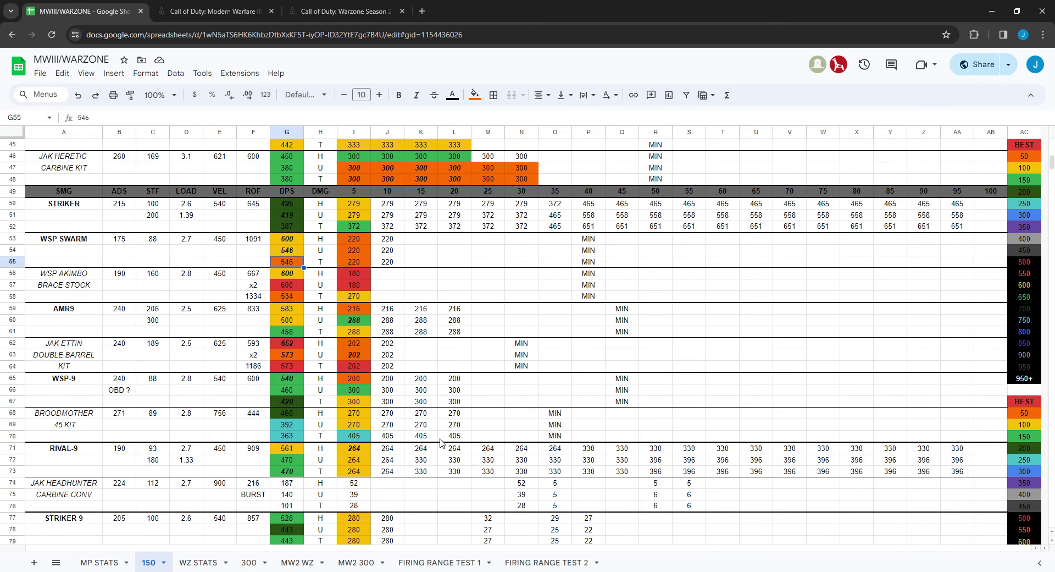
Examine the LMG, marksman, sniper, shotgun and pistol sections of the 150 sheet, and return to the assault section.
scroll(440, 443, "down", 8)
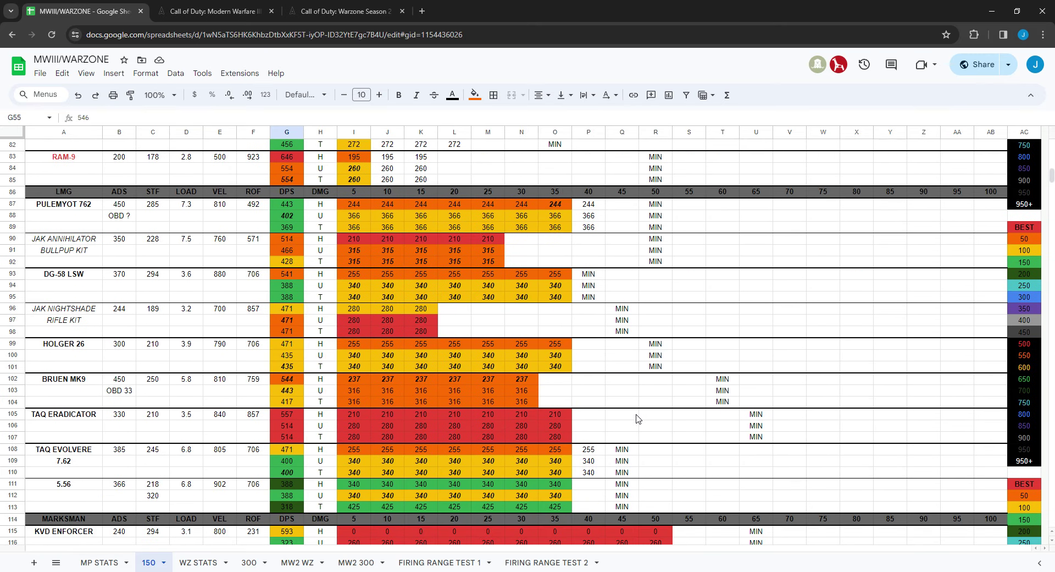
scroll(636, 419, "down", 5)
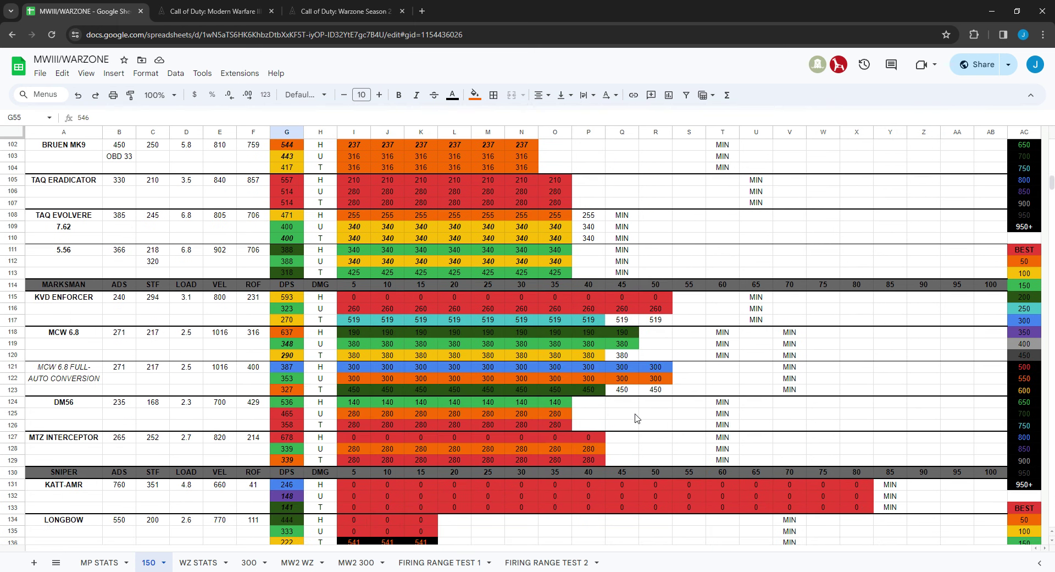
scroll(636, 419, "down", 1)
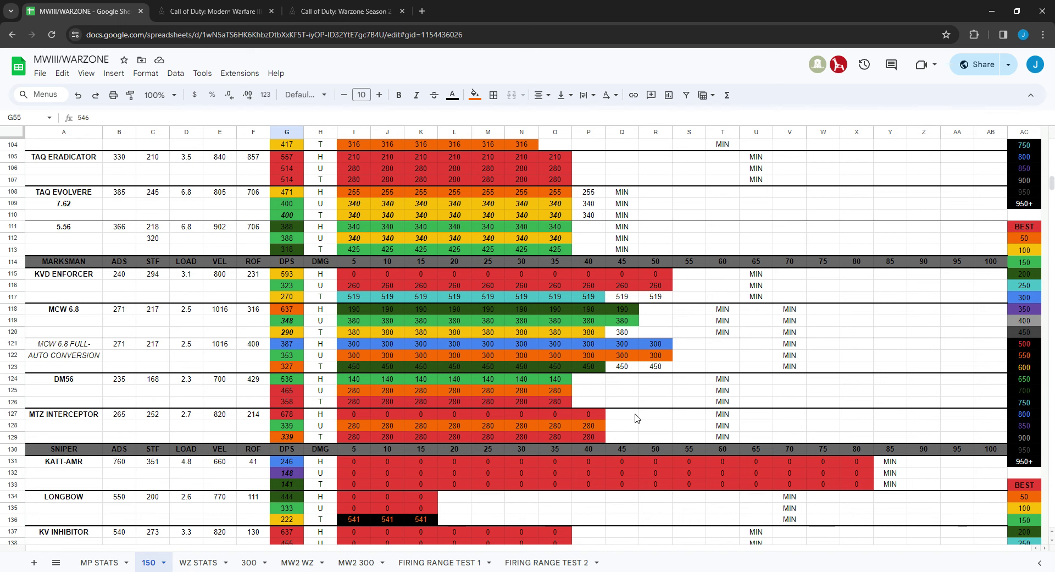
scroll(681, 411, "down", 3)
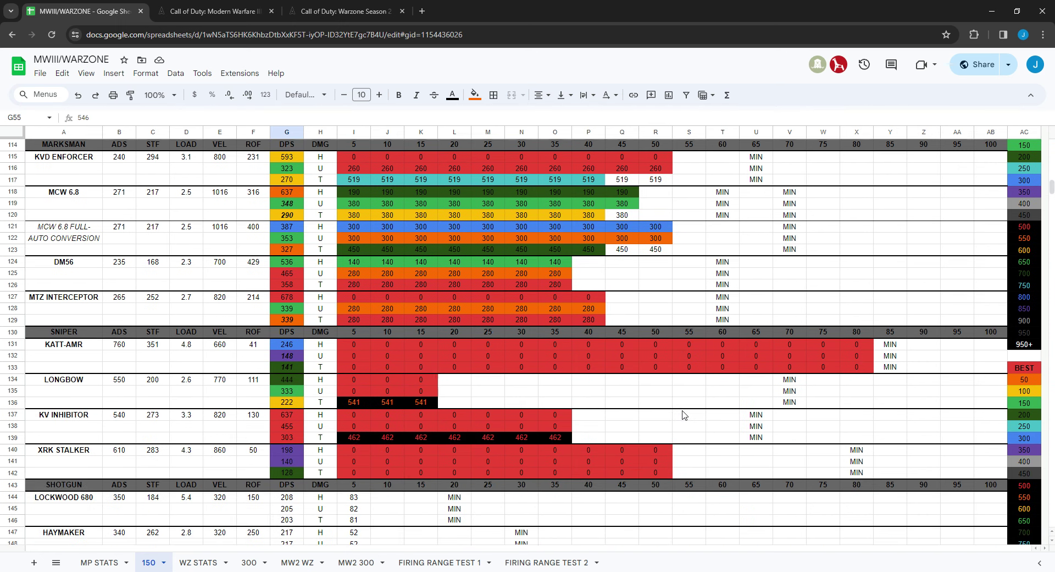
scroll(683, 415, "down", 10)
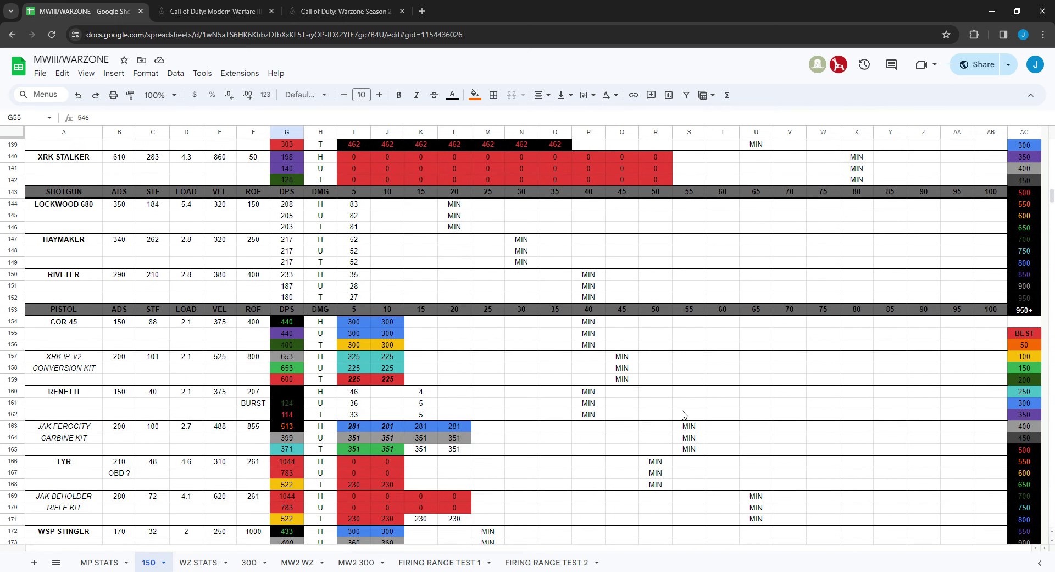
scroll(683, 415, "up", 20)
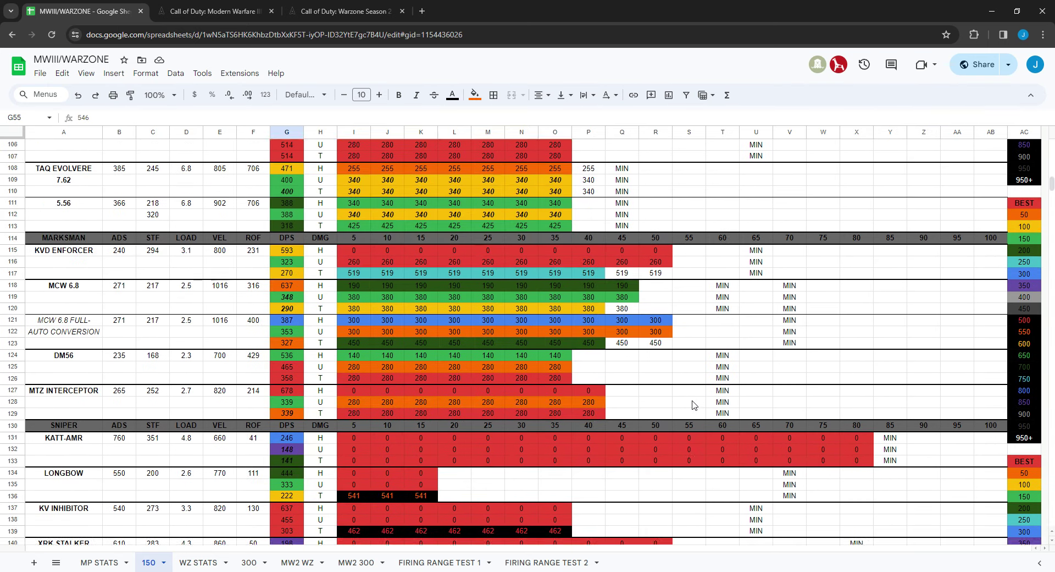
scroll(693, 404, "up", 18)
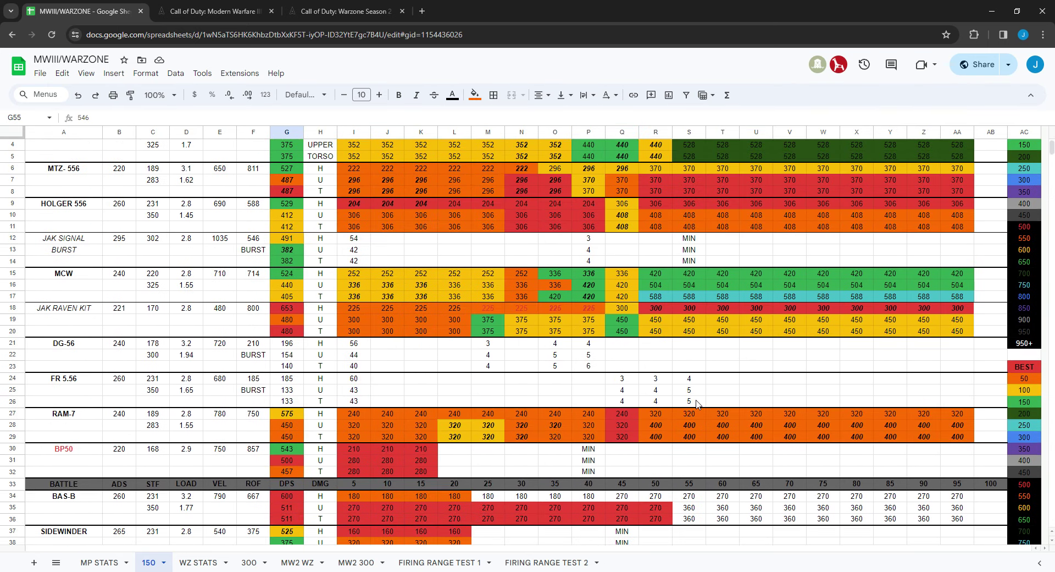
View the assault weapon stats on the WZ STATS sheet.
left_click(692, 401)
left_click(195, 561)
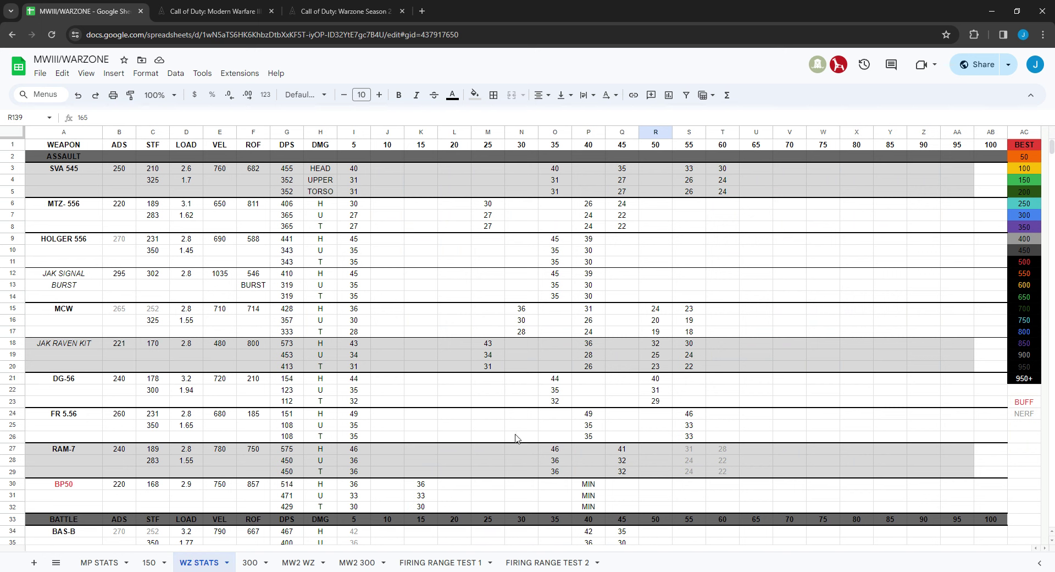
On the 300 sheet, make the BP50's upper-body values for ranges 5 to 15 (I31:K31) bold and italic.
left_click(250, 562)
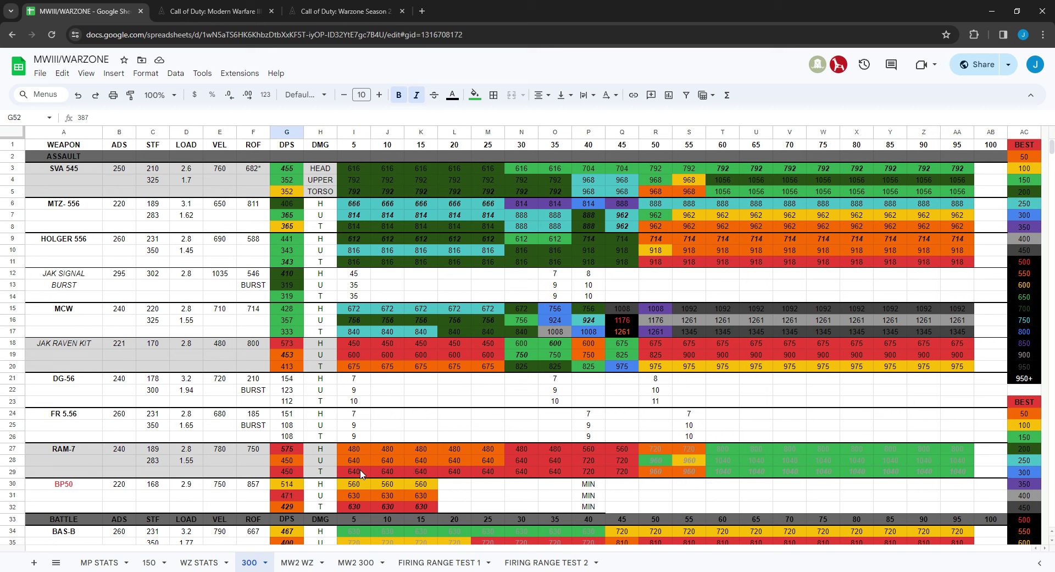
left_click_drag(351, 496, 431, 494)
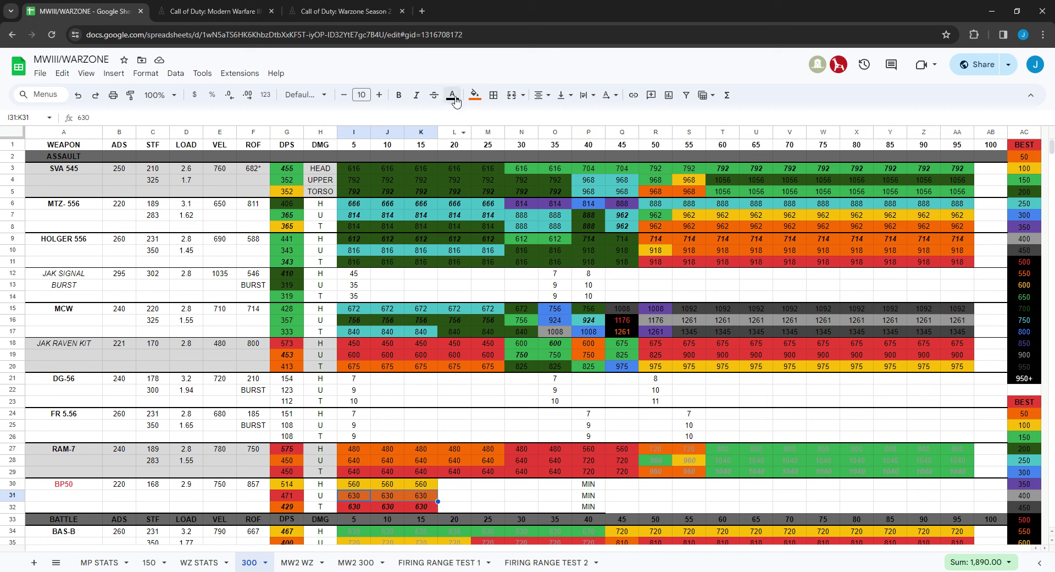
left_click(400, 94)
left_click(416, 95)
left_click(457, 498)
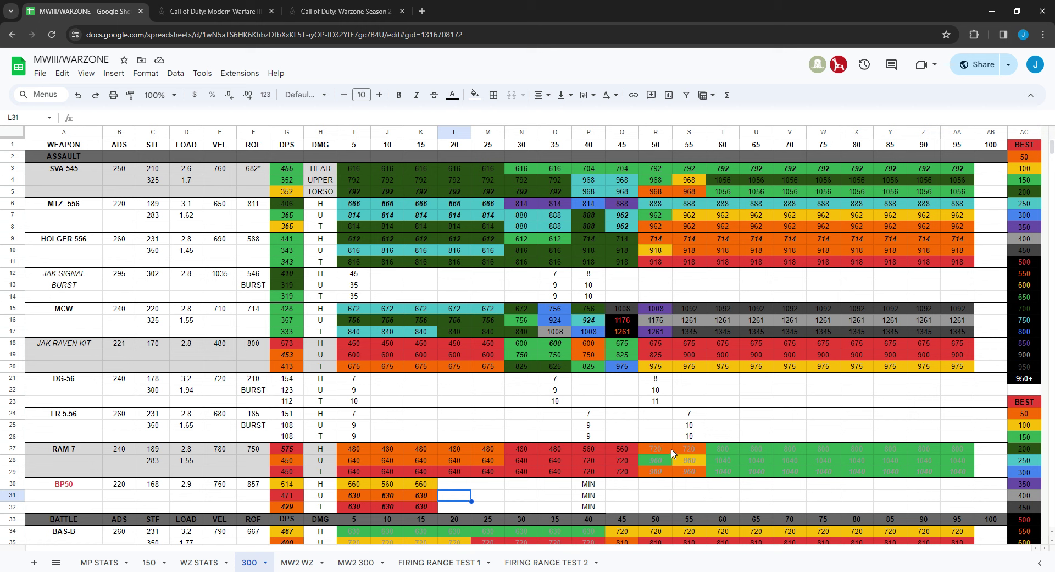
Add a bottom border to the whole of row 32, below the BP50.
left_click(17, 509)
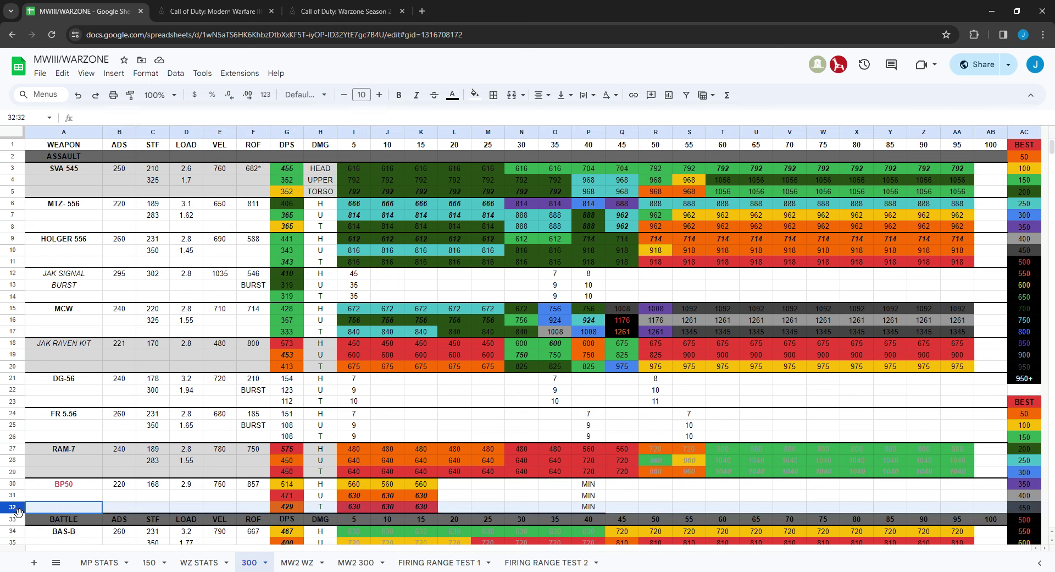
left_click(494, 94)
left_click(556, 136)
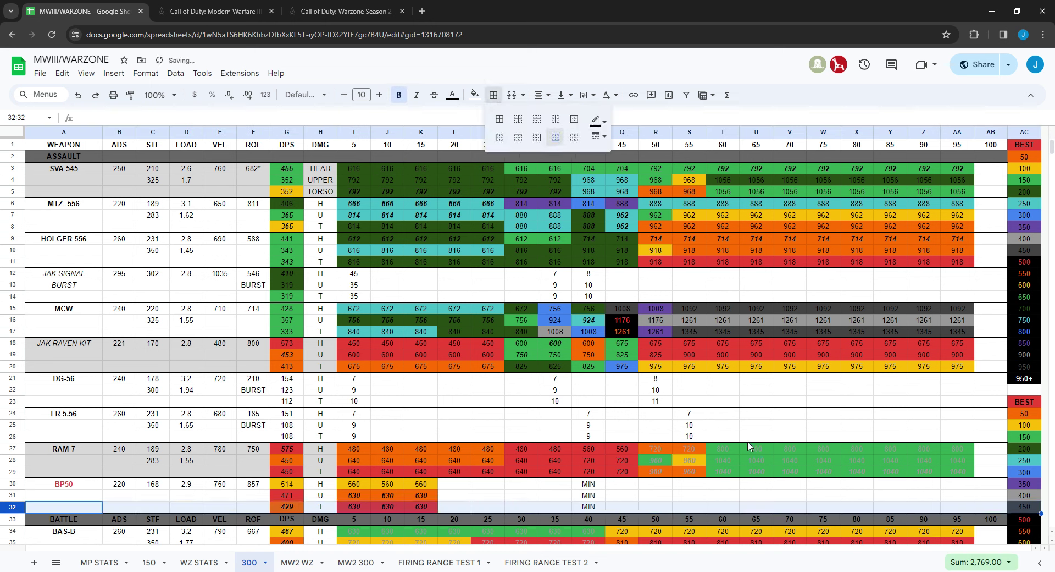
Clear all borders from the colour legend column AC.
left_click(1024, 132)
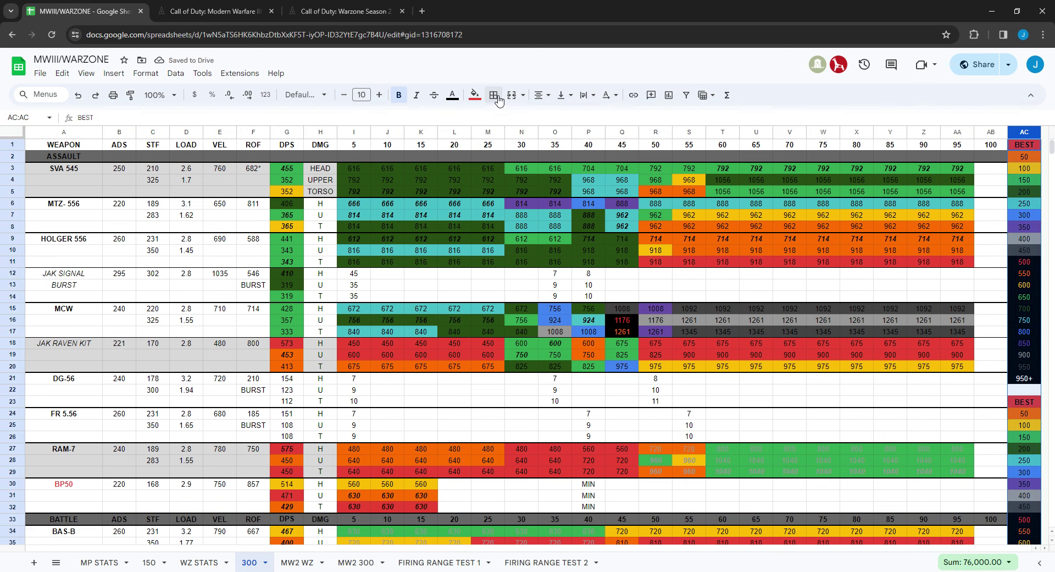
left_click(574, 137)
left_click(790, 402)
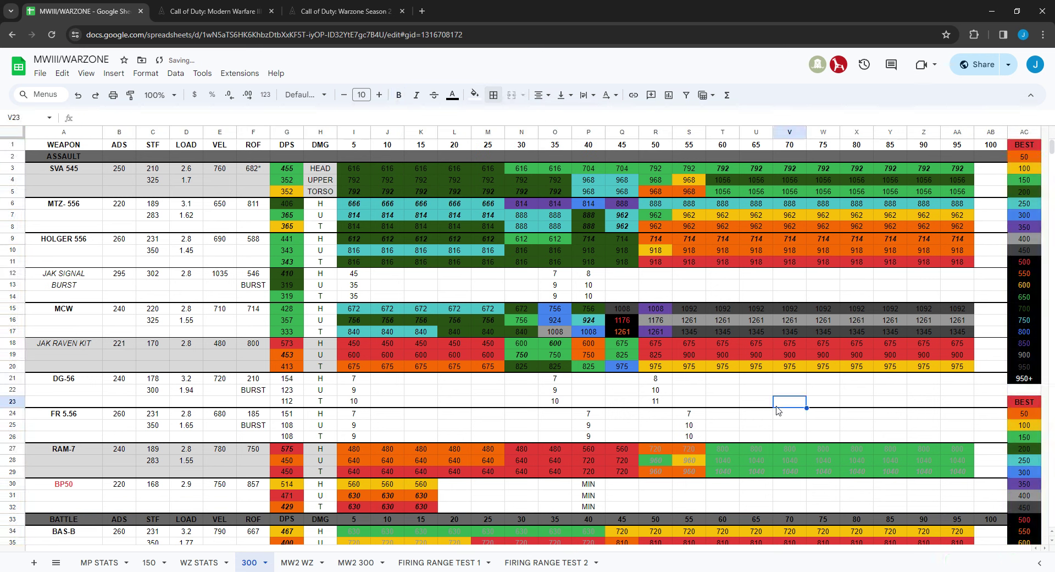
Examine the battle rifle and SMG damage stats on the 300 sheet, from the BAS-B through the RAM-9.
scroll(670, 401, "down", 5)
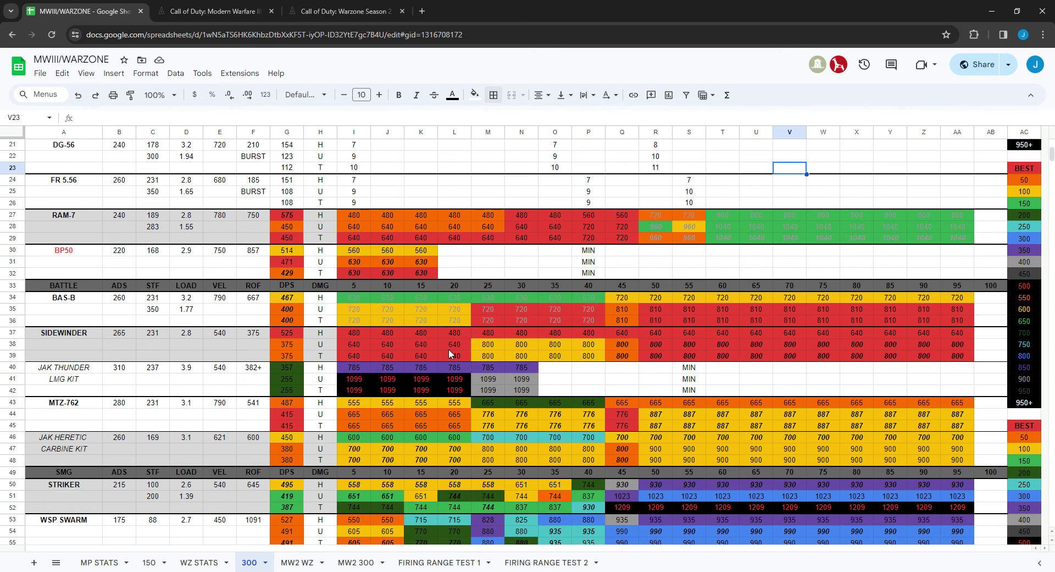
scroll(569, 377, "down", 1)
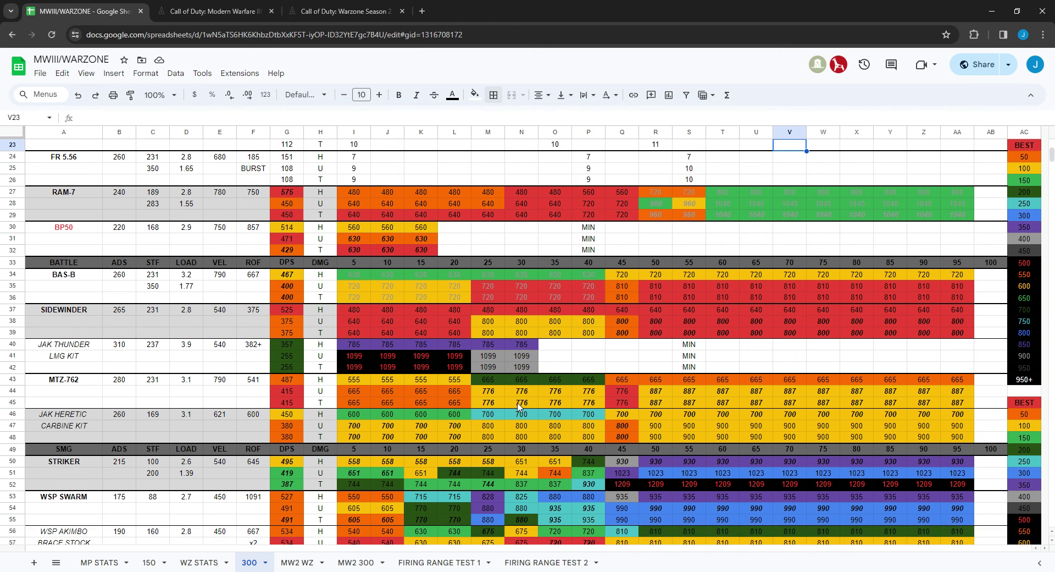
scroll(518, 407, "down", 5)
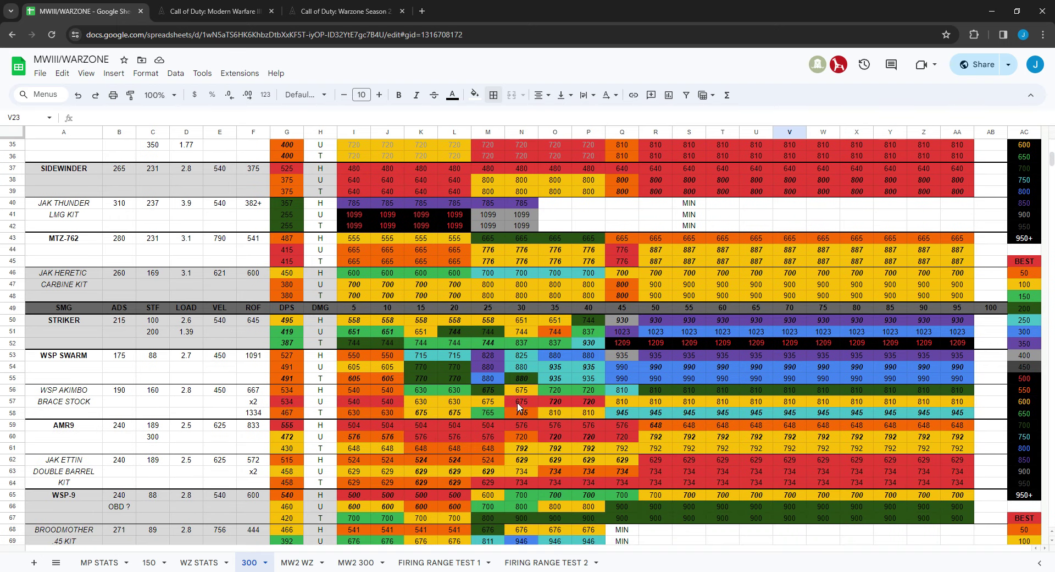
scroll(518, 402, "down", 6)
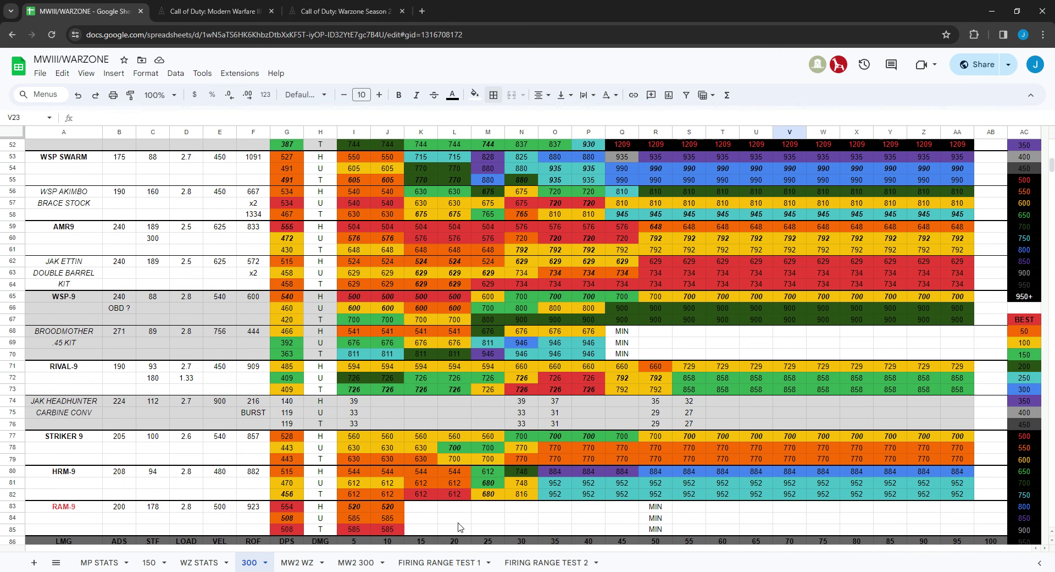
scroll(459, 527, "up", 2)
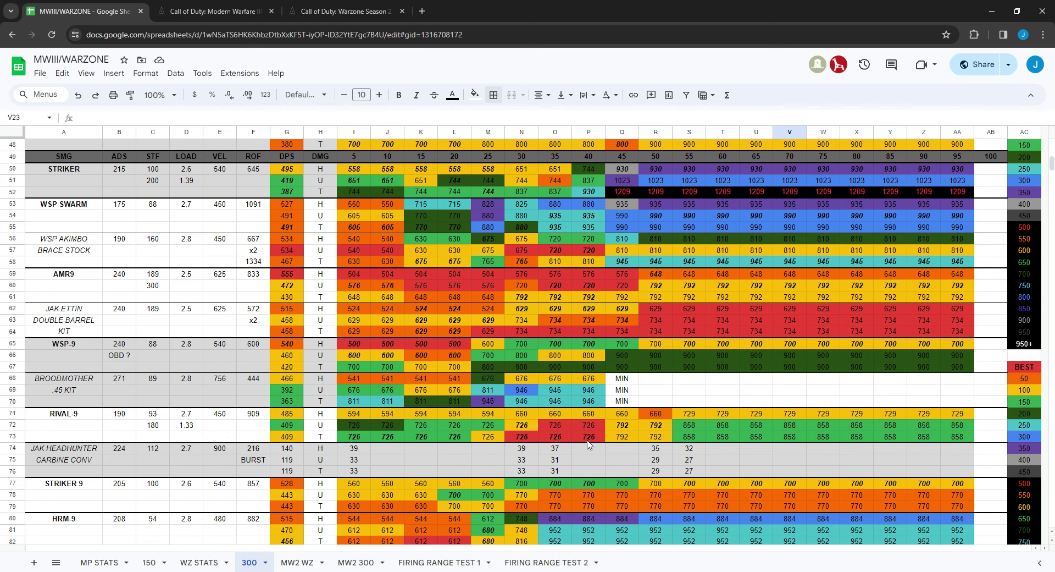
scroll(589, 444, "down", 1)
scroll(589, 444, "down", 4)
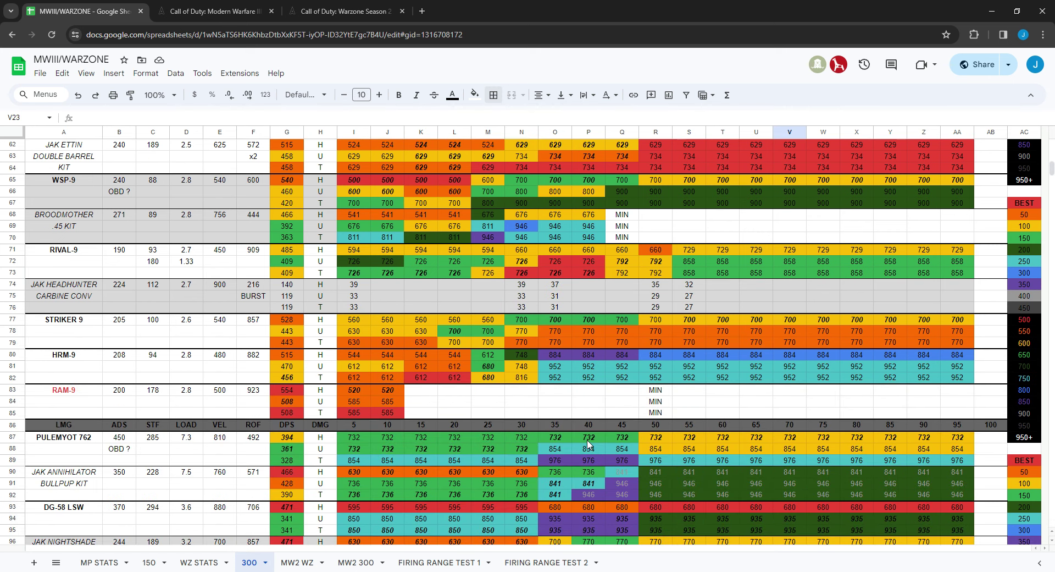
Examine the LMG, marksman and sniper stats on the 300 sheet, from the Pulemyot 762 through the XRK Stalker.
scroll(587, 443, "down", 6)
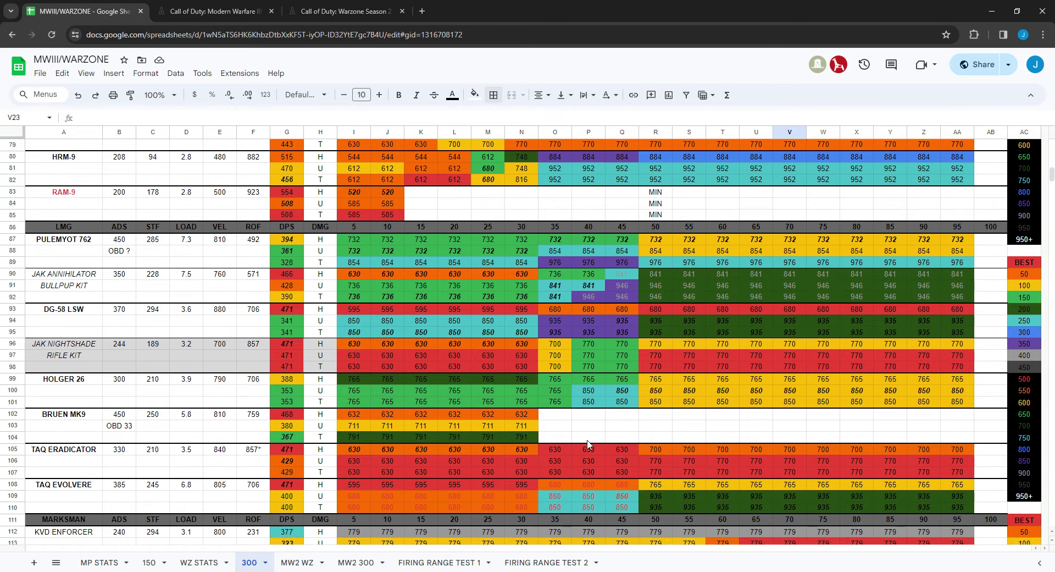
scroll(587, 444, "down", 1)
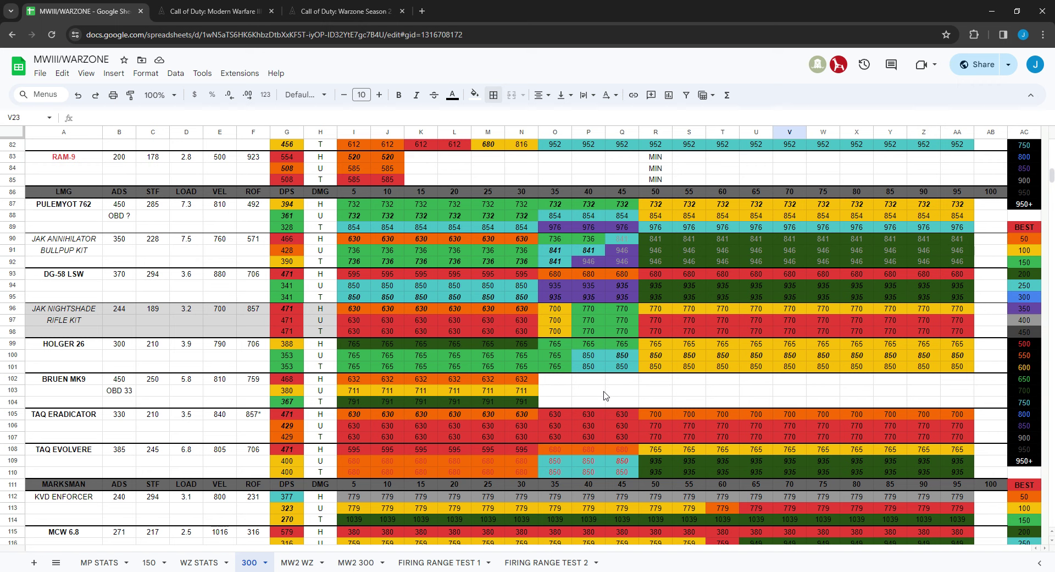
scroll(608, 389, "down", 1)
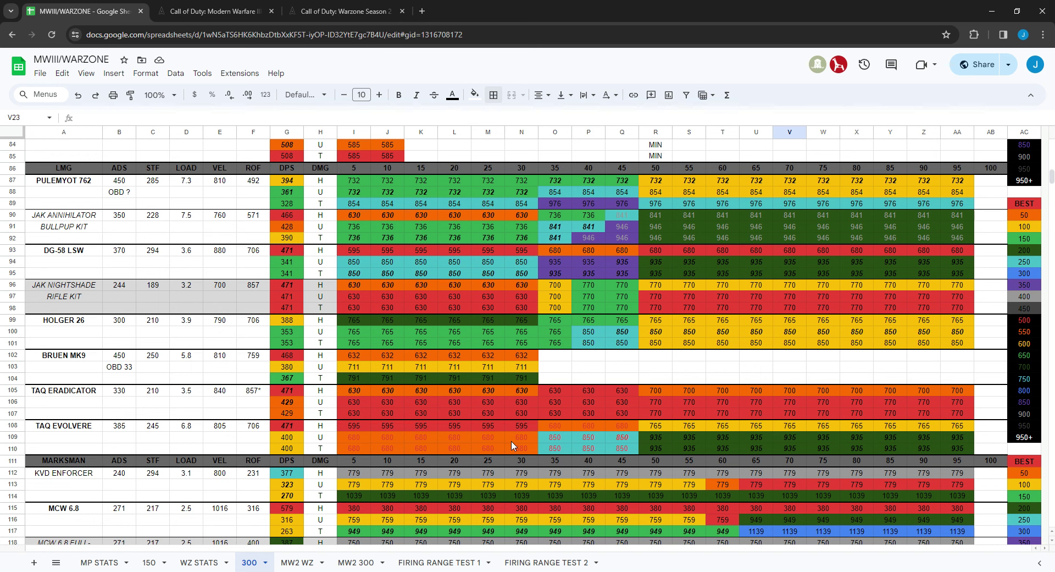
scroll(511, 440, "up", 1)
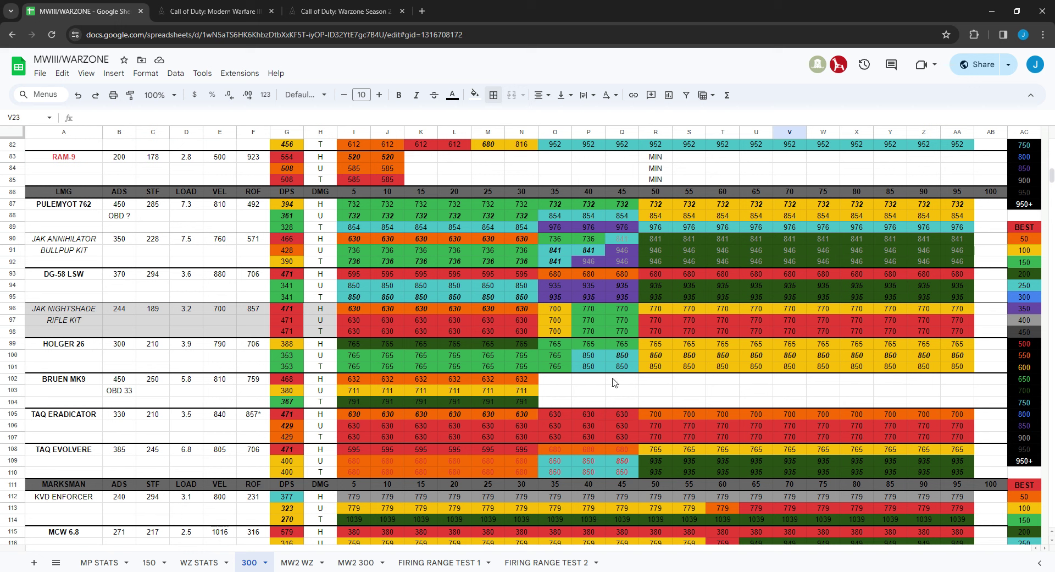
scroll(581, 414, "down", 5)
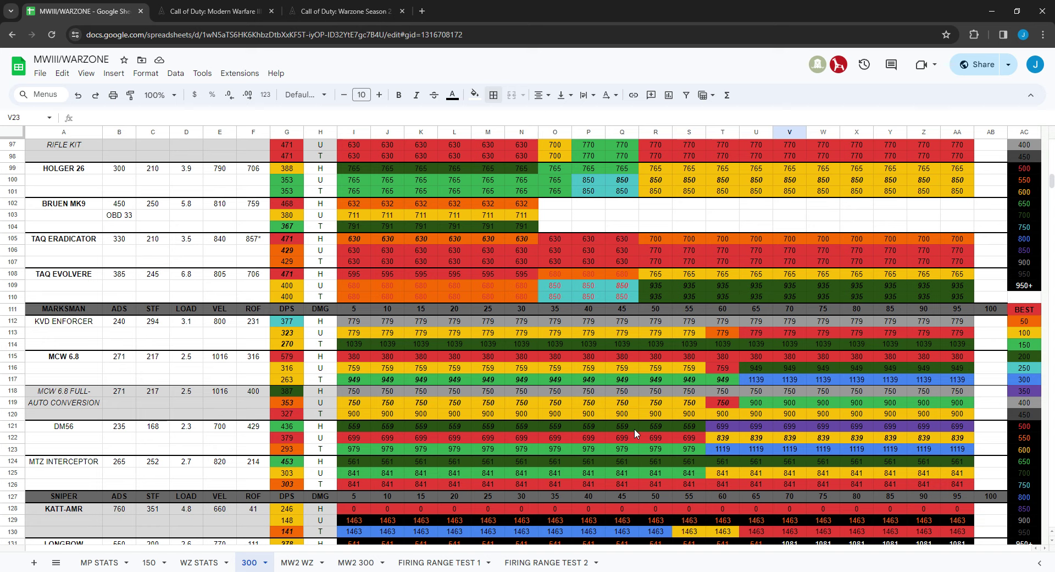
scroll(635, 428, "down", 3)
scroll(634, 427, "down", 2)
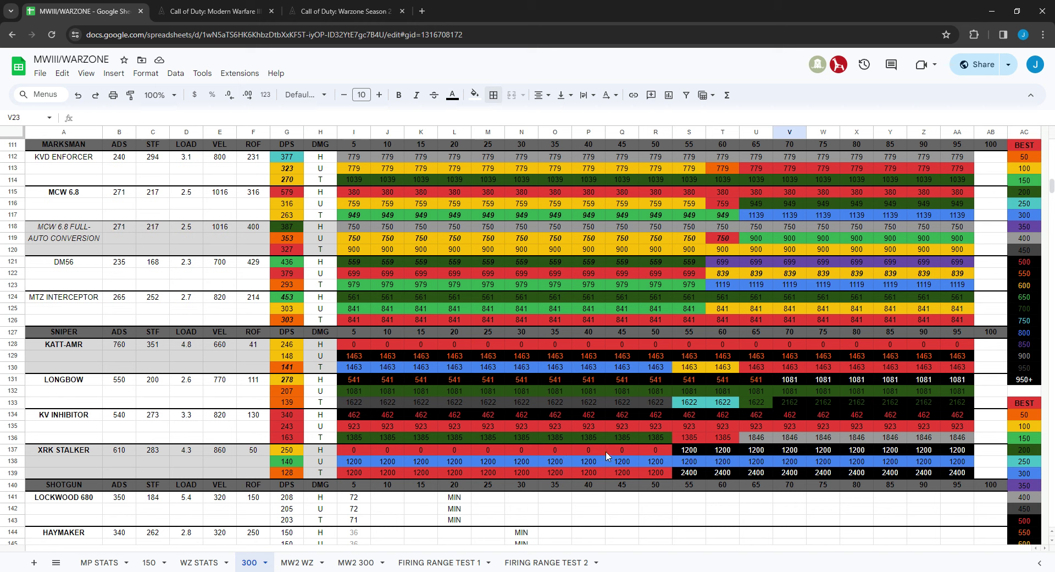
scroll(606, 450, "down", 1)
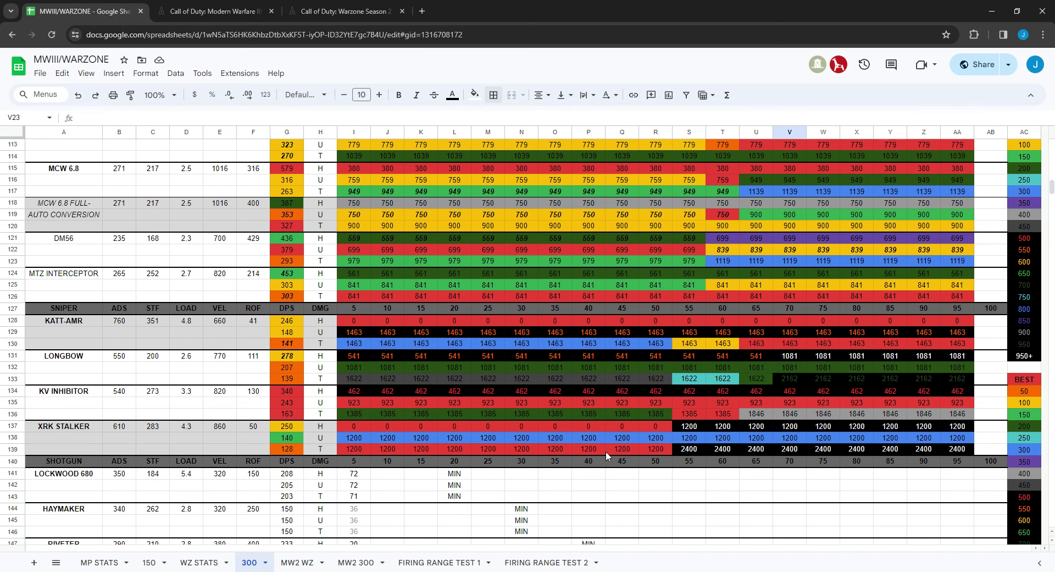
scroll(606, 451, "down", 1)
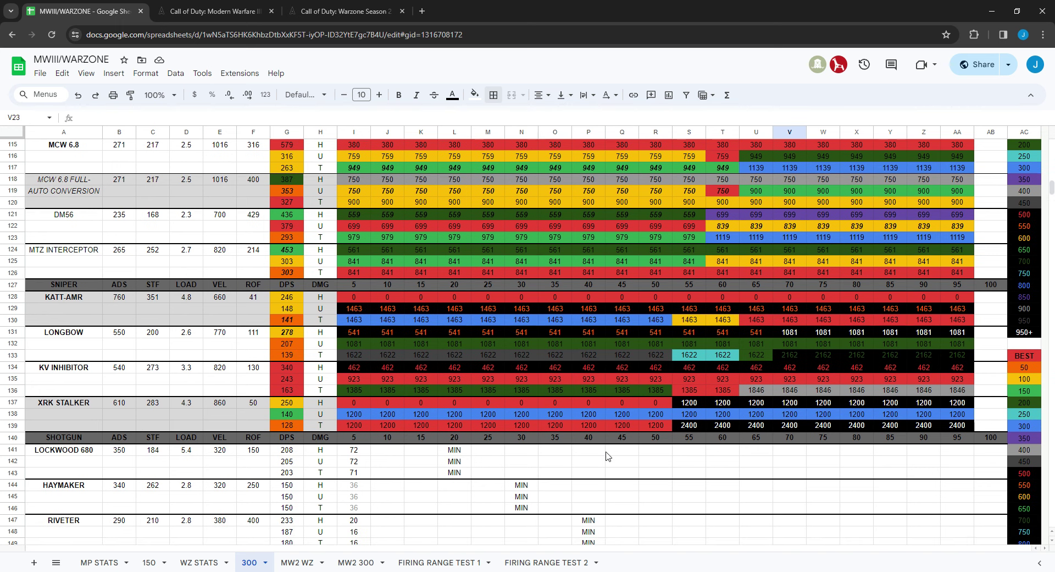
Look over the shotgun and pistol stats on the 300 sheet, and return to the assault and battle rifle rows.
scroll(607, 455, "down", 10)
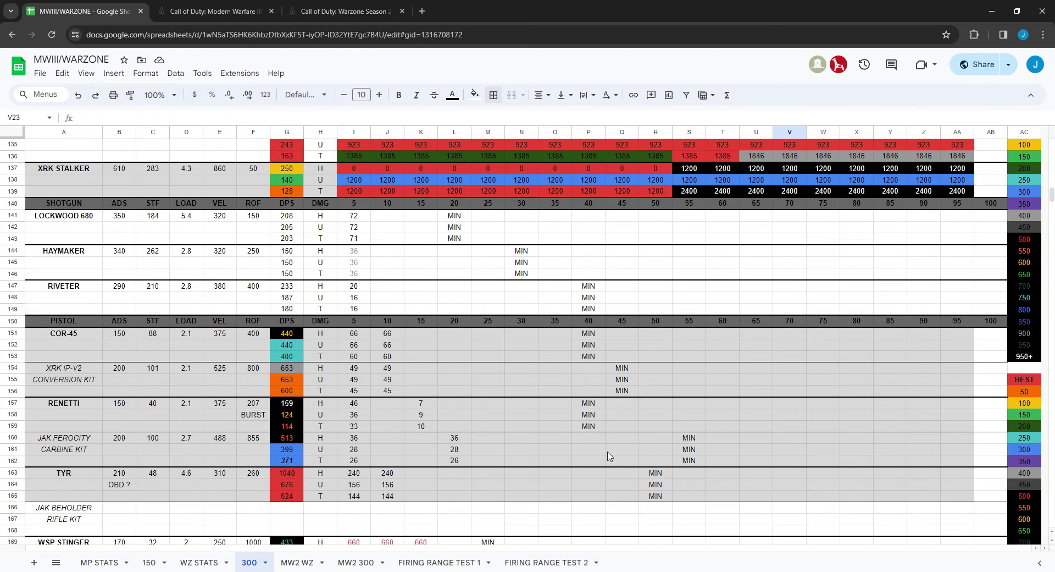
scroll(608, 456, "down", 2)
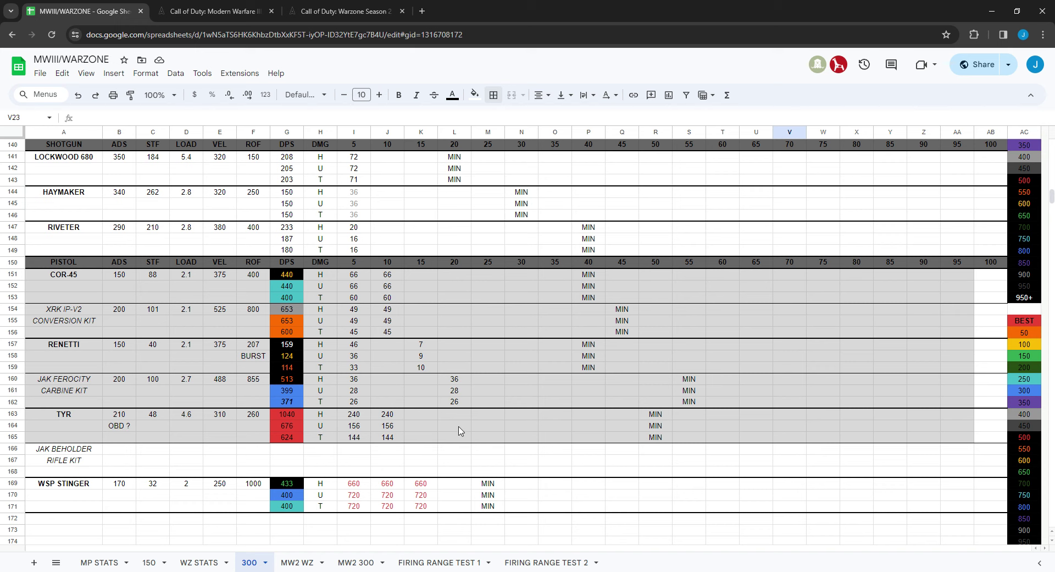
scroll(462, 428, "up", 10)
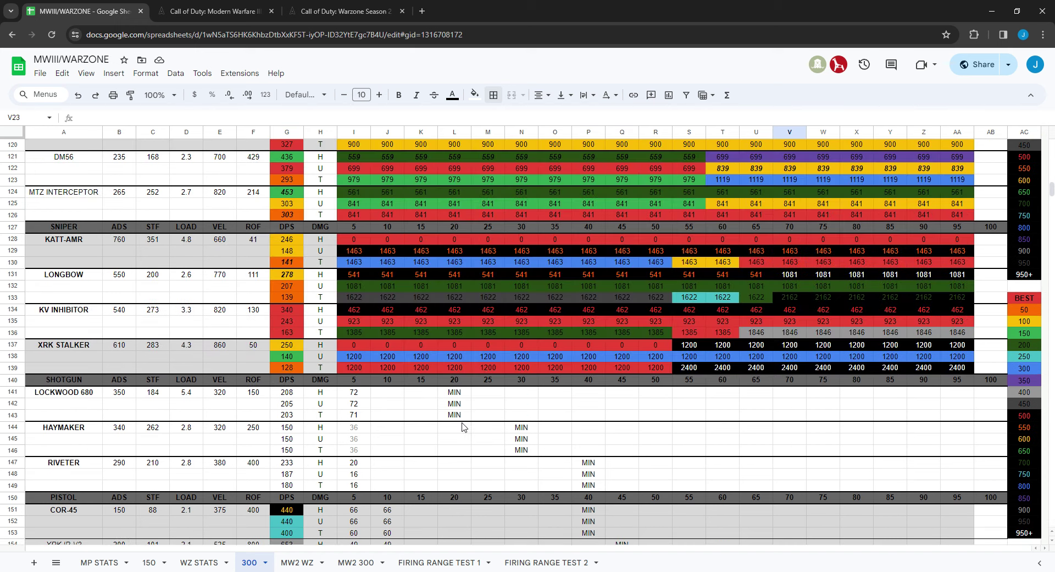
scroll(469, 415, "up", 20)
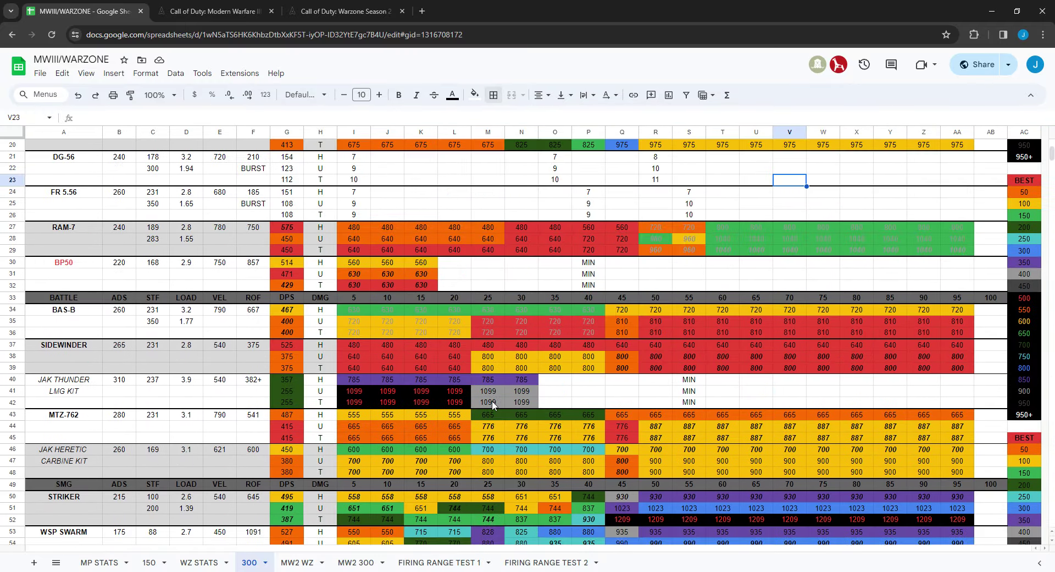
Skim the WZ STATS sheet from the assault weapons to the WSP Stinger and return to its first row.
key("ctrl+Page_Up")
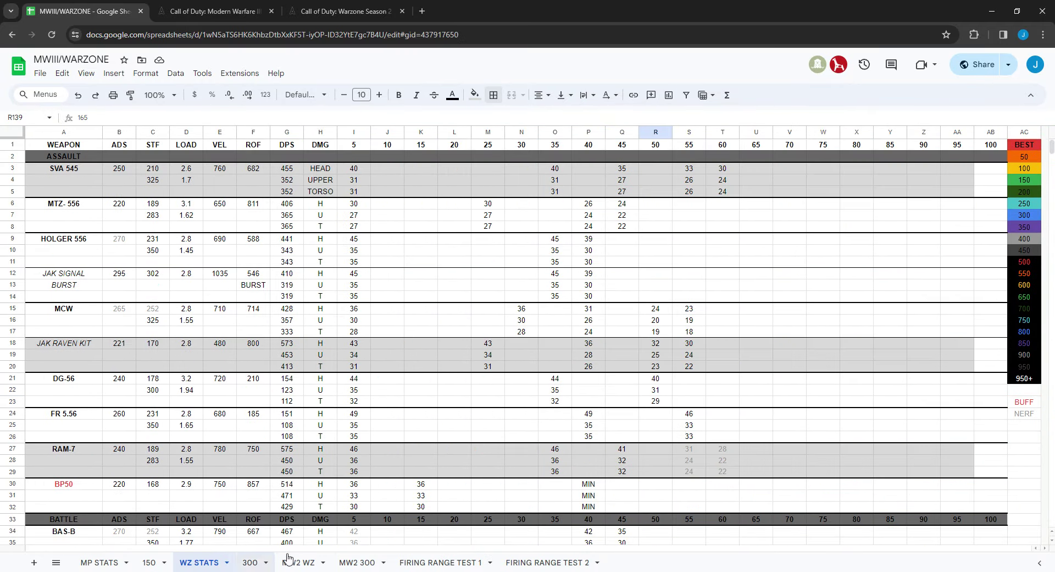
scroll(515, 466, "down", 20)
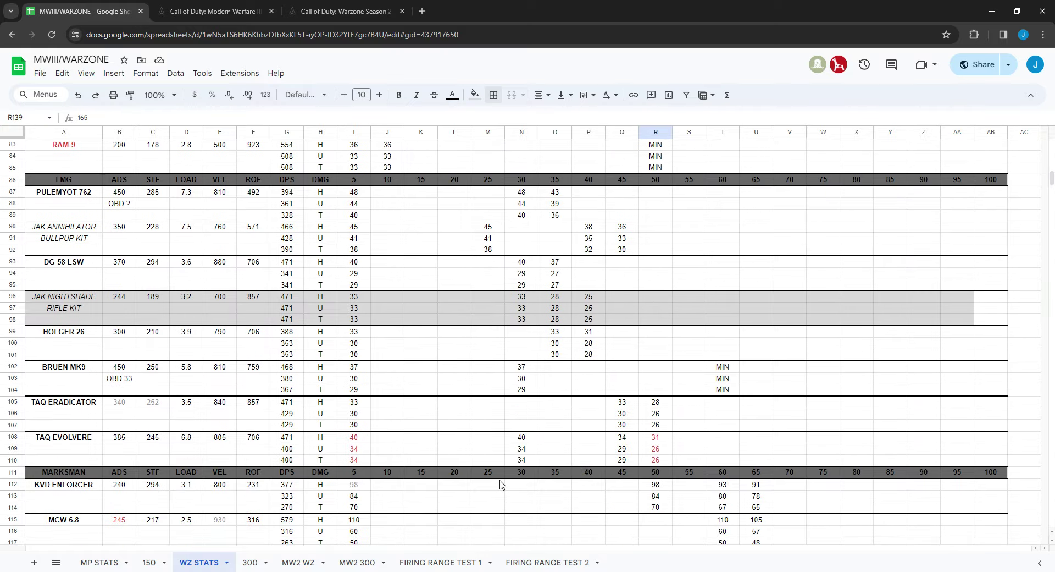
scroll(499, 487, "down", 8)
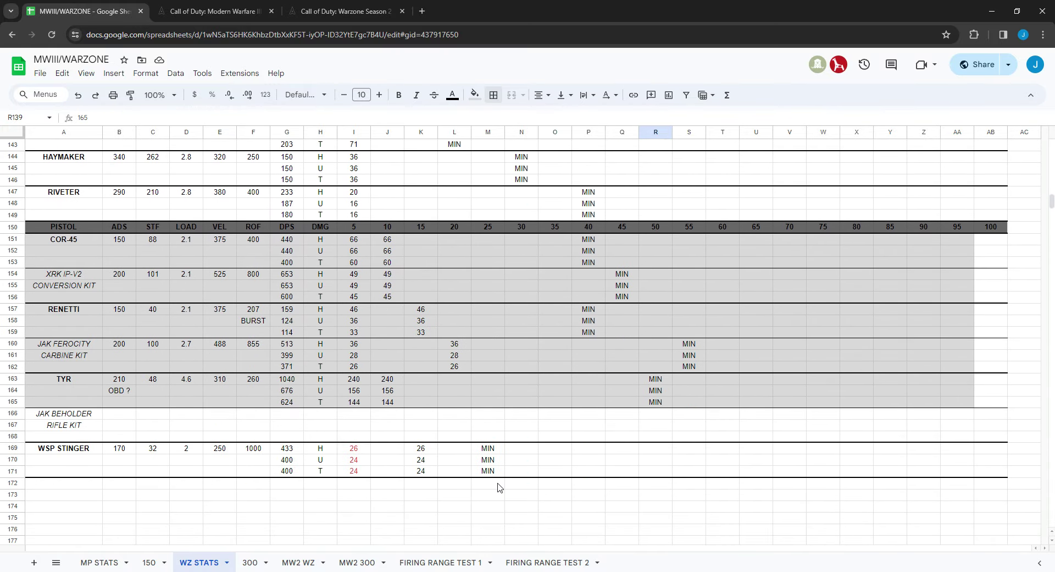
scroll(499, 487, "up", 12)
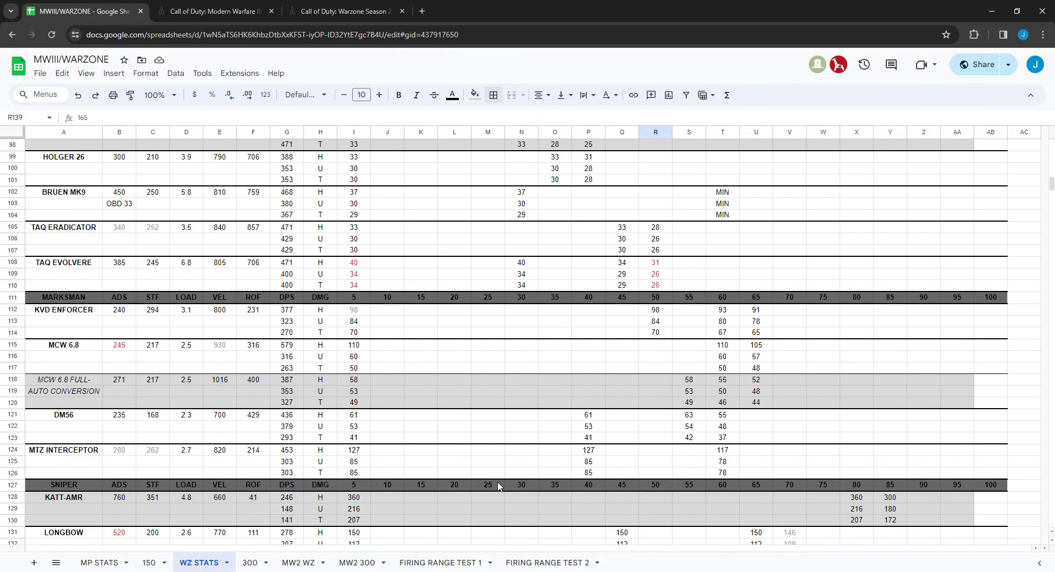
scroll(499, 487, "up", 20)
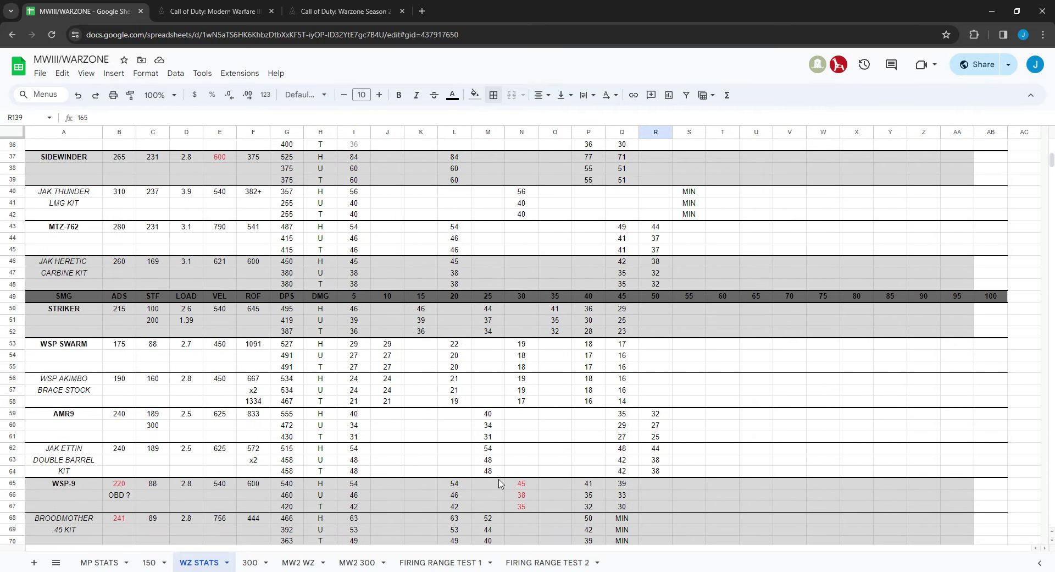
scroll(501, 482, "up", 2)
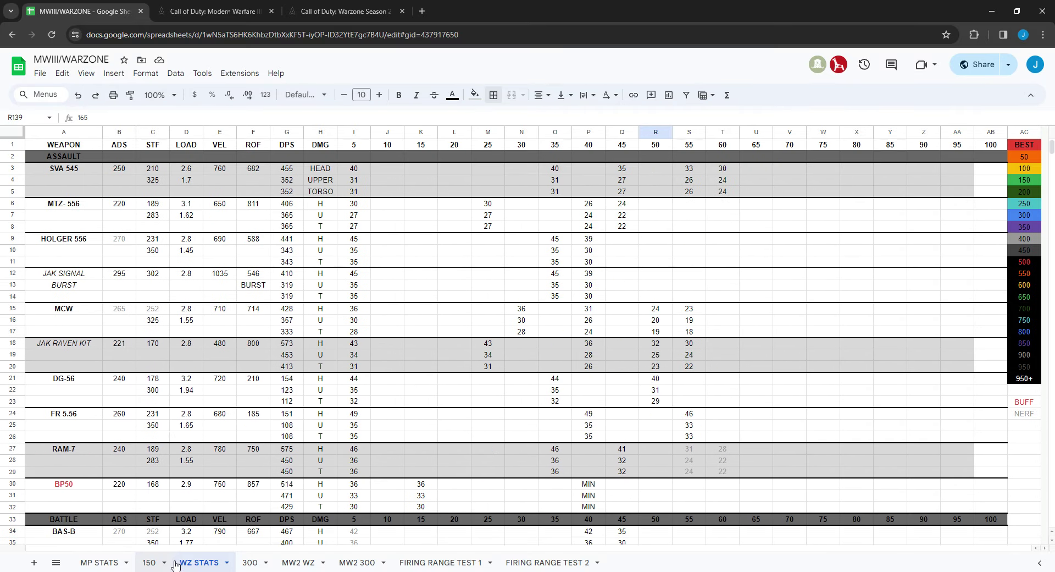
Skim the 150 sheet's weapon stats down to the pistols and return to its first row.
left_click(149, 561)
scroll(383, 474, "down", 20)
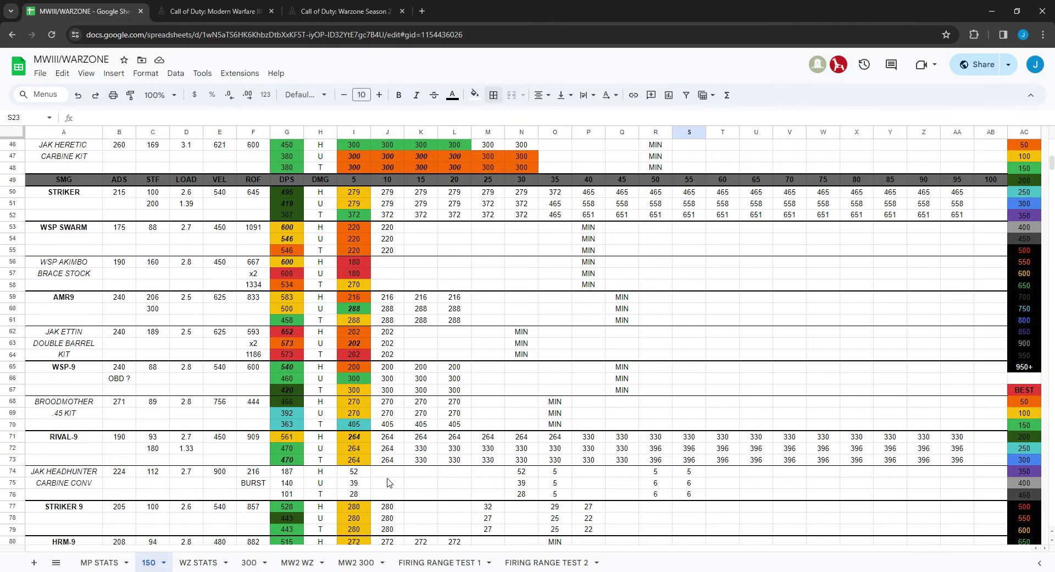
scroll(384, 484, "down", 20)
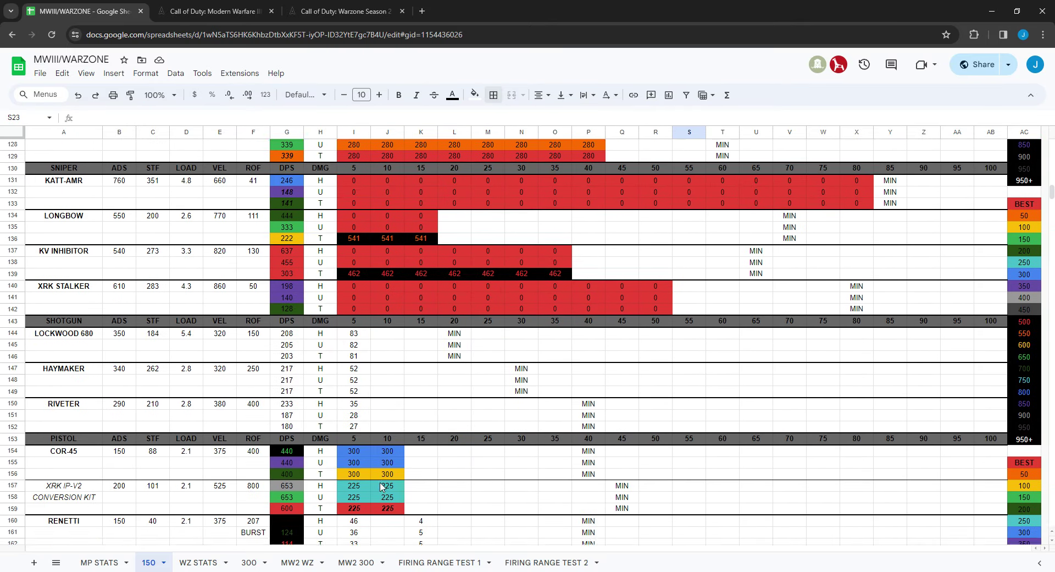
scroll(380, 487, "up", 20)
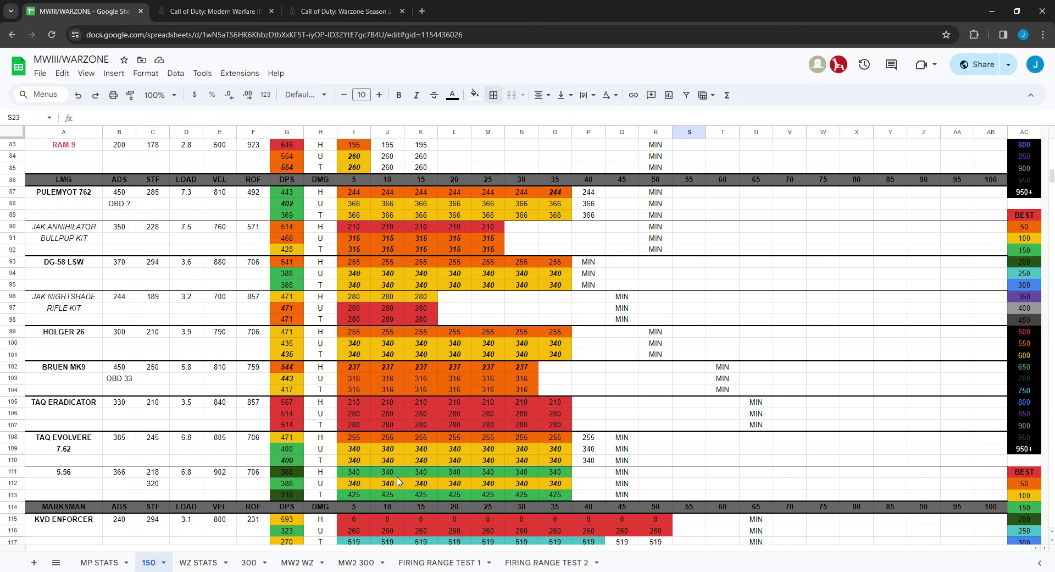
scroll(398, 476, "up", 20)
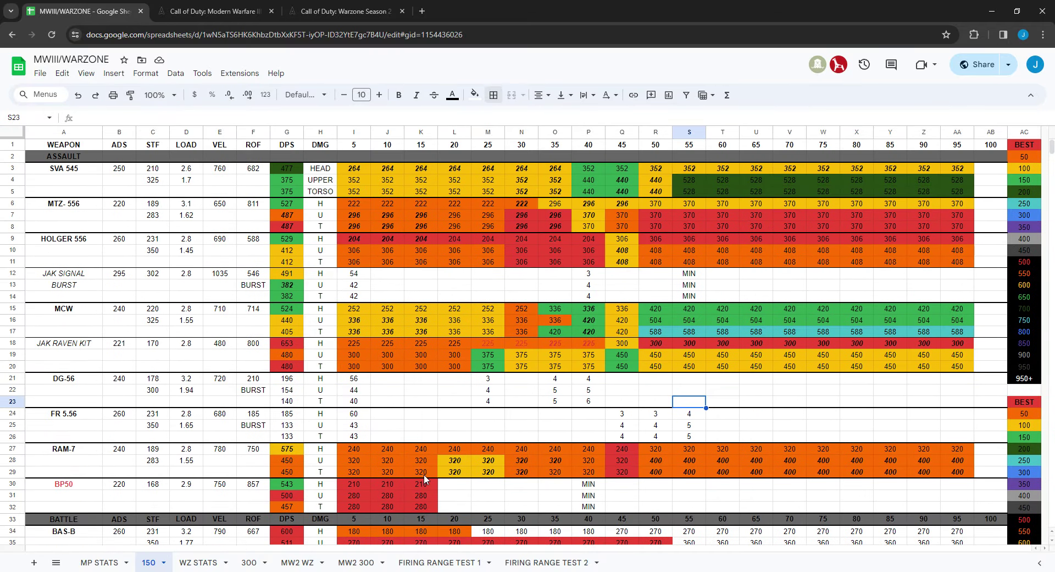
Skim the MP STATS sheet's weapon stats down past the snipers and return to its first row.
left_click(98, 563)
scroll(446, 483, "down", 18)
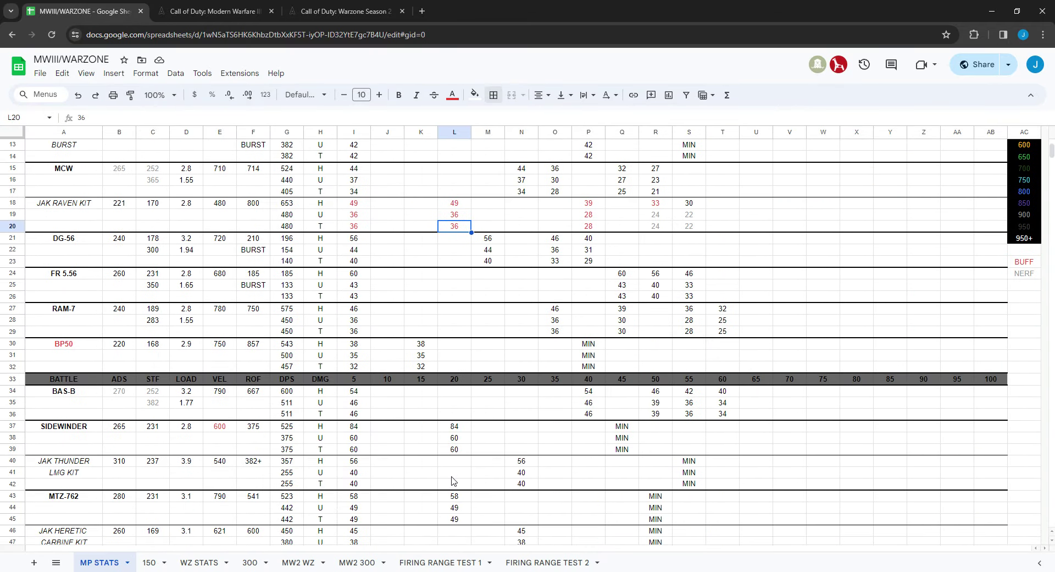
scroll(444, 484, "down", 20)
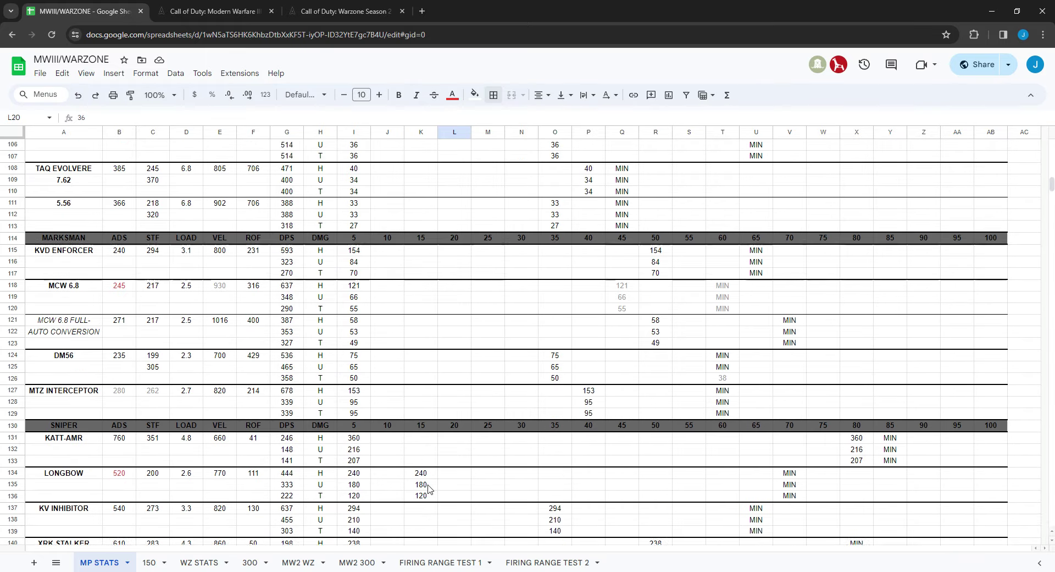
scroll(428, 492, "down", 5)
scroll(440, 488, "up", 20)
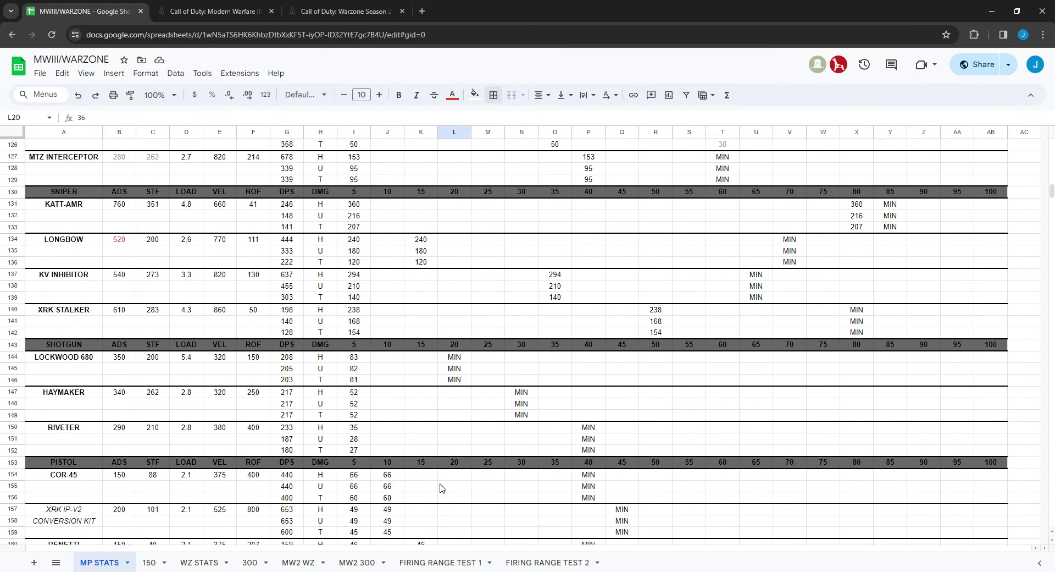
scroll(448, 485, "up", 20)
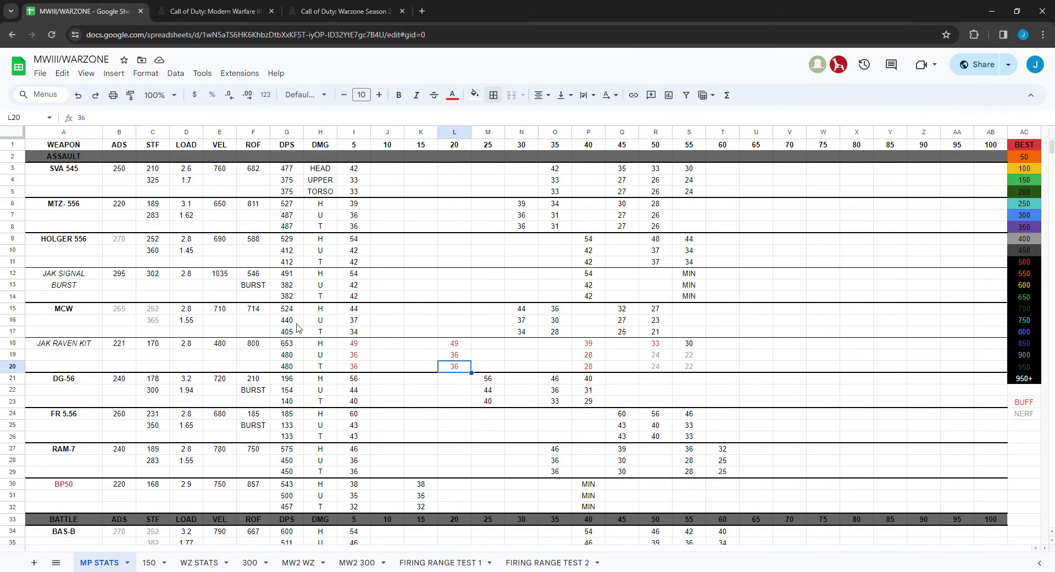
Switch to the Modern Warfare III Season 2 patch notes and read the Assault Rifles changes, including the JAK Raven Kit.
left_click(216, 12)
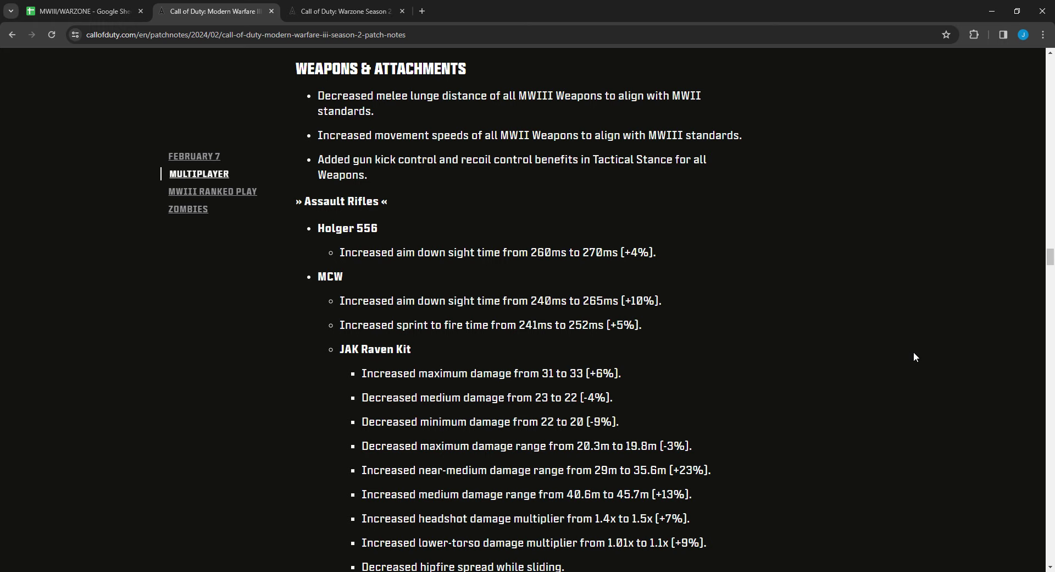
scroll(914, 356, "down", 2)
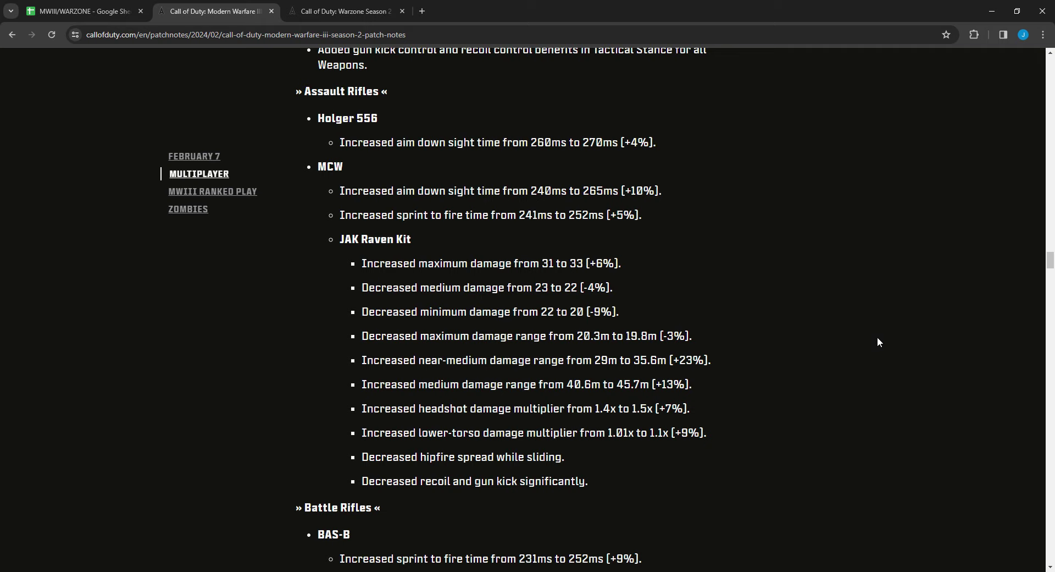
scroll(877, 342, "down", 1)
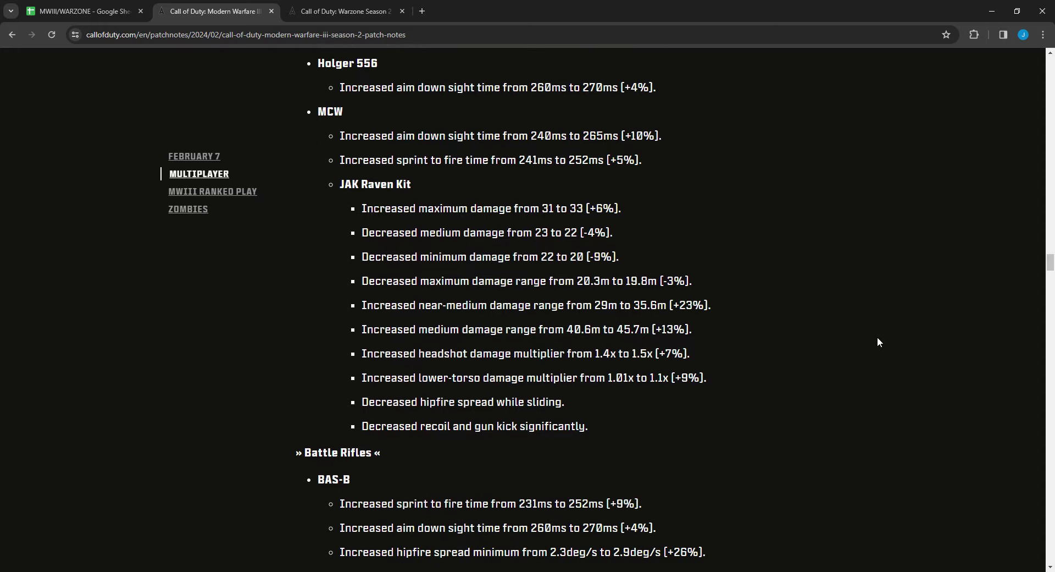
Read through the JAK Raven Kit changes and check them against the kit's rows on the MP STATS sheet in Google Sheets.
scroll(878, 338, "down", 1)
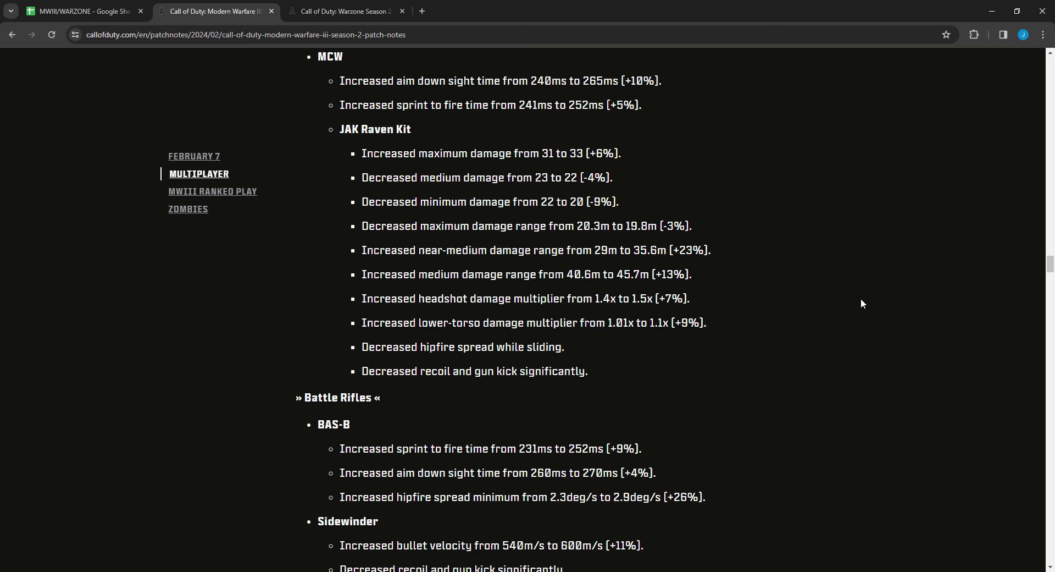
scroll(861, 299, "down", 1)
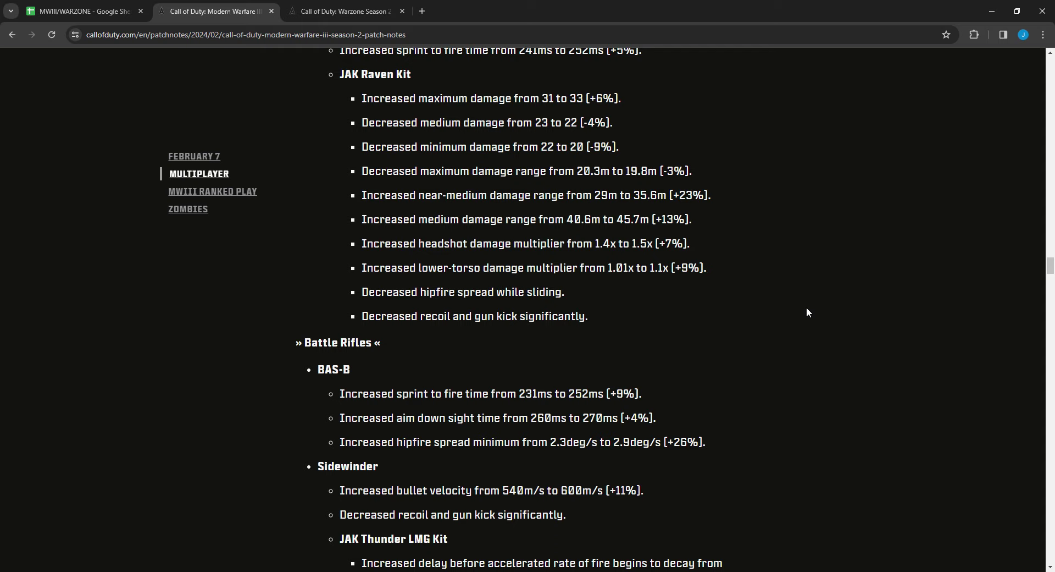
scroll(807, 313, "down", 1)
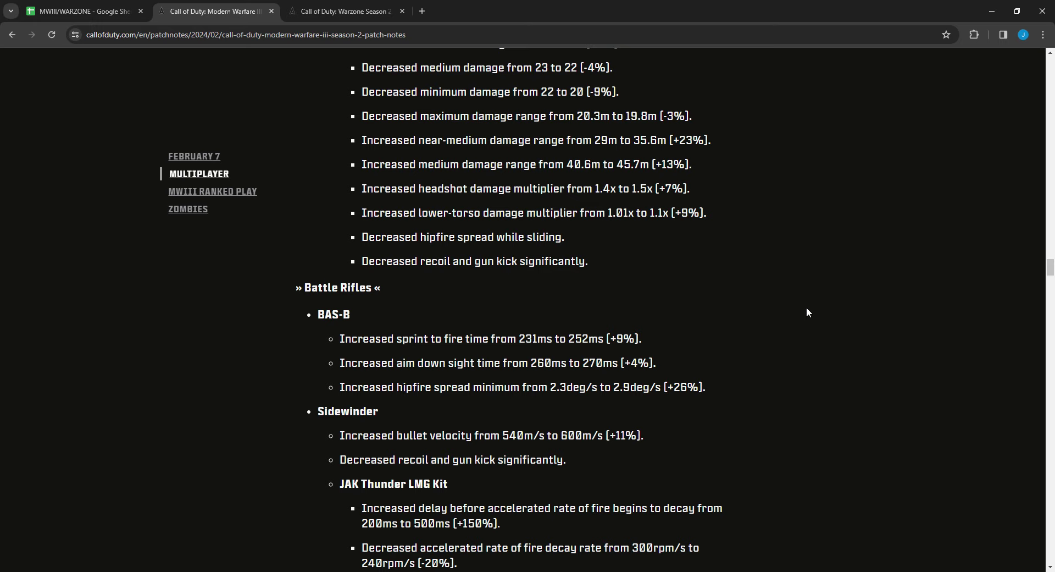
scroll(807, 312, "down", 1)
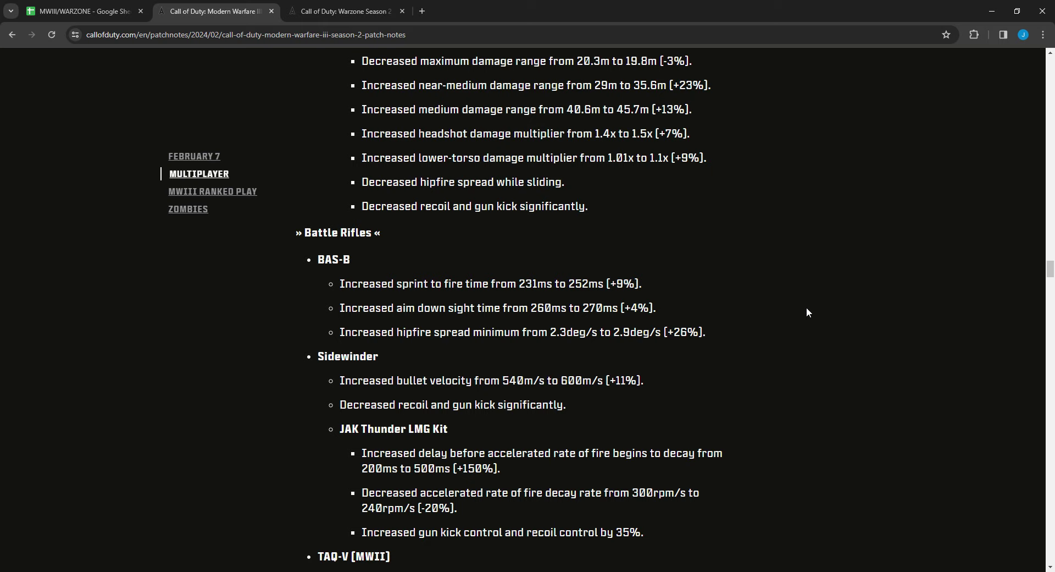
scroll(807, 312, "up", 2)
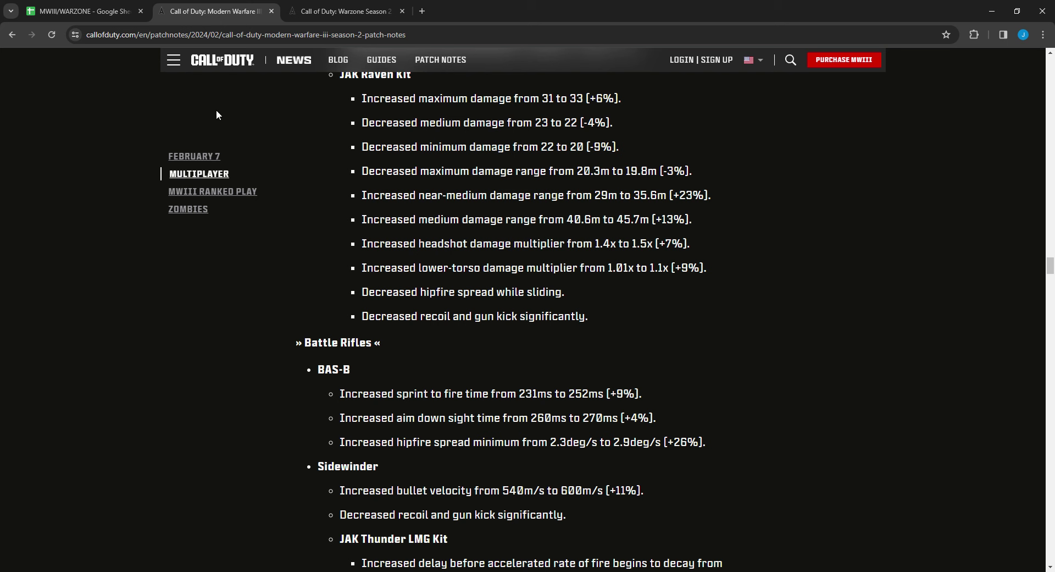
left_click(110, 12)
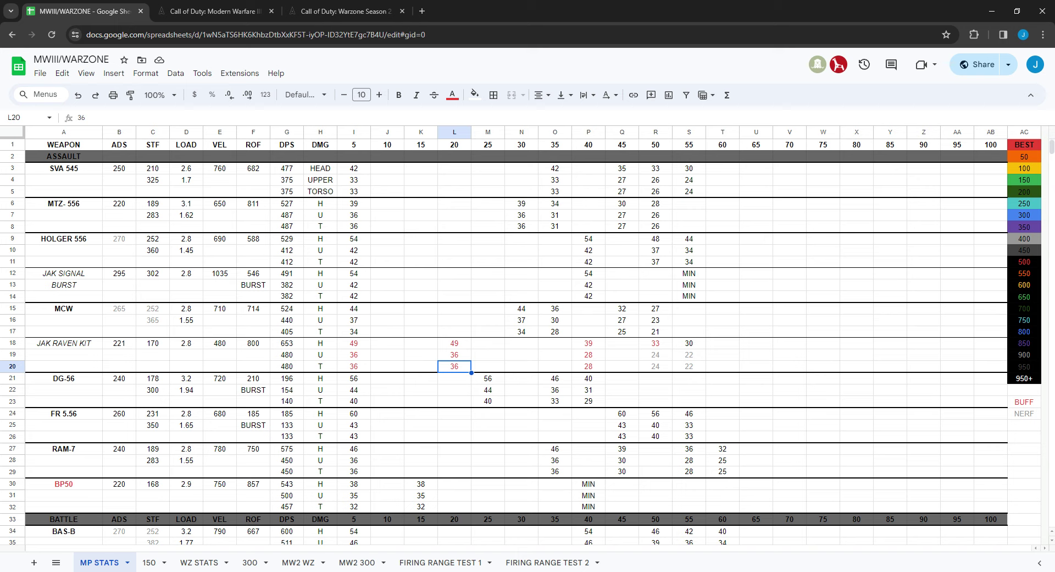
Return to the Modern Warfare III Season 2 patch notes and read the Battle Rifles changes from the BAS-B to the TAQ-V.
left_click(226, 12)
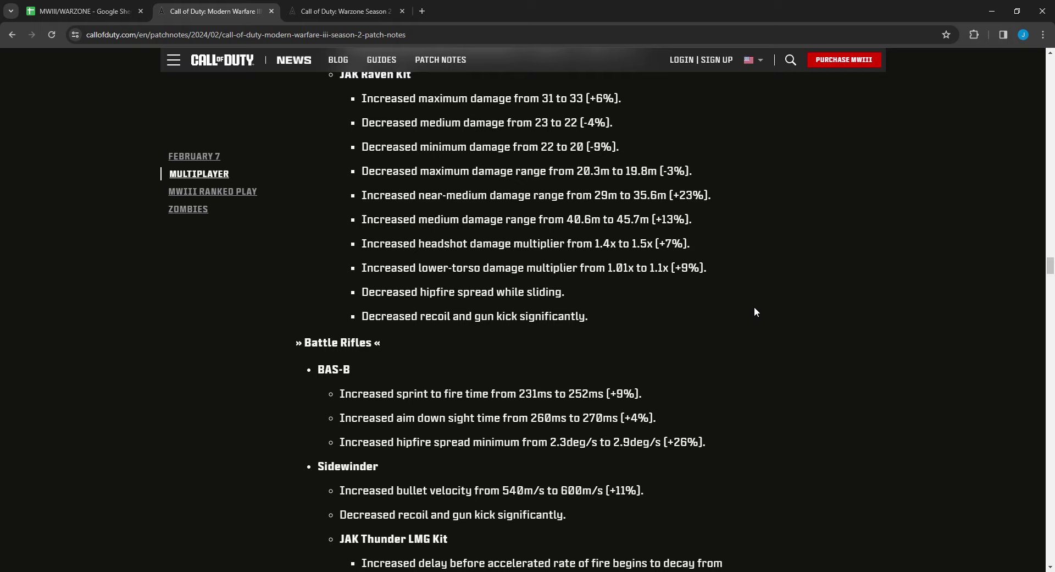
scroll(754, 311, "down", 3)
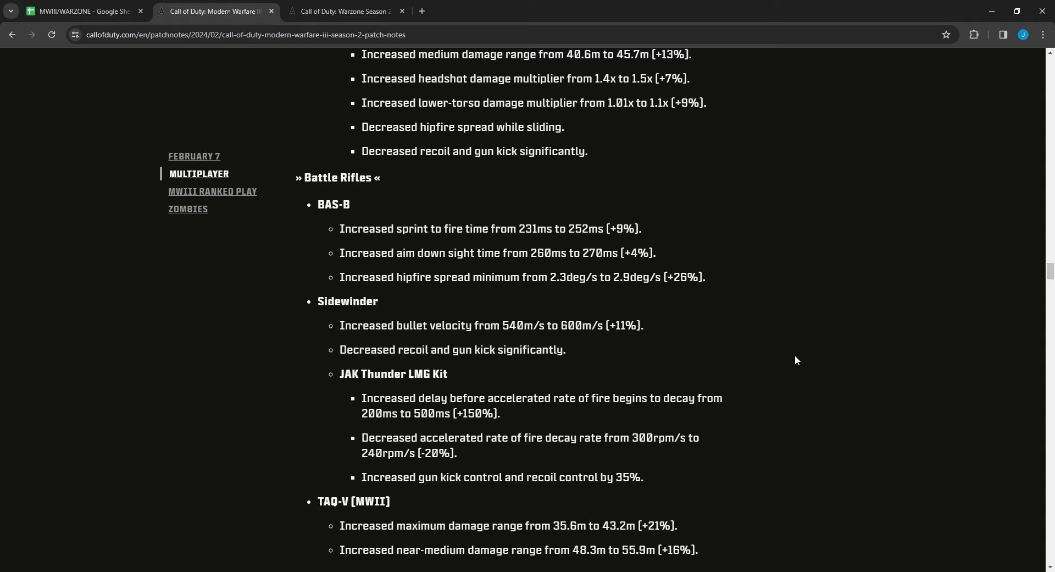
scroll(795, 358, "down", 1)
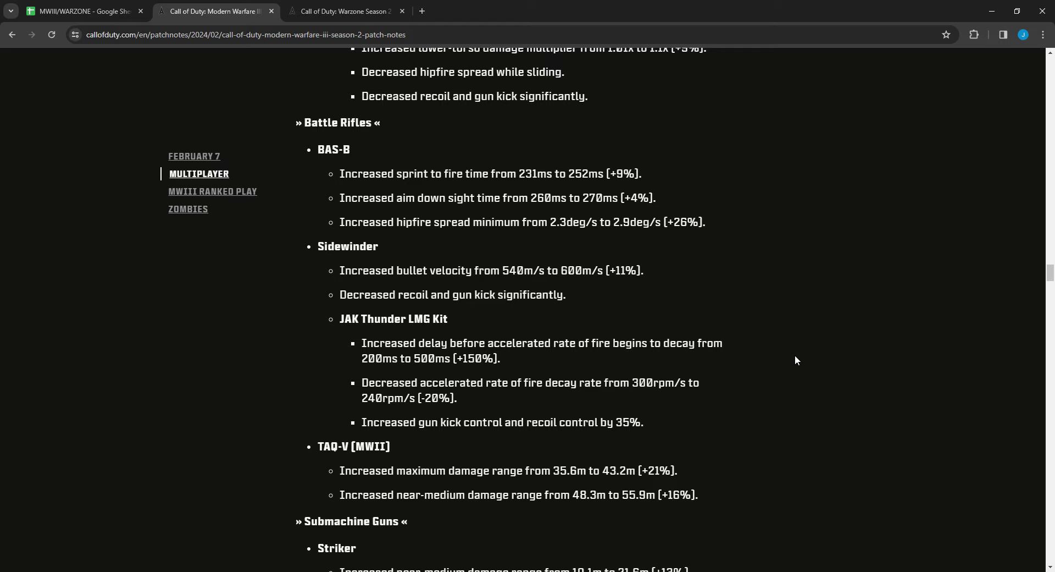
scroll(794, 360, "down", 2)
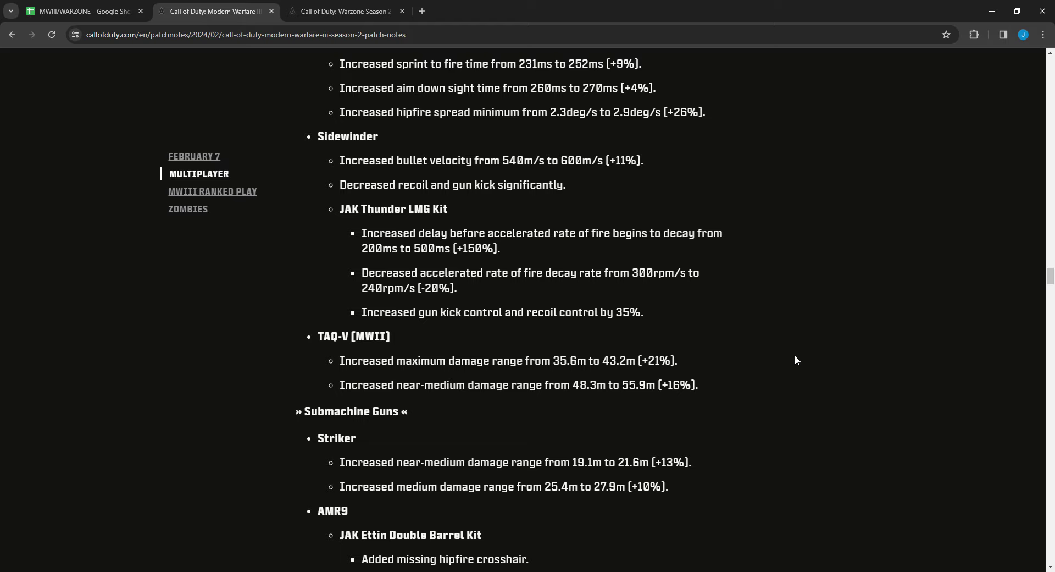